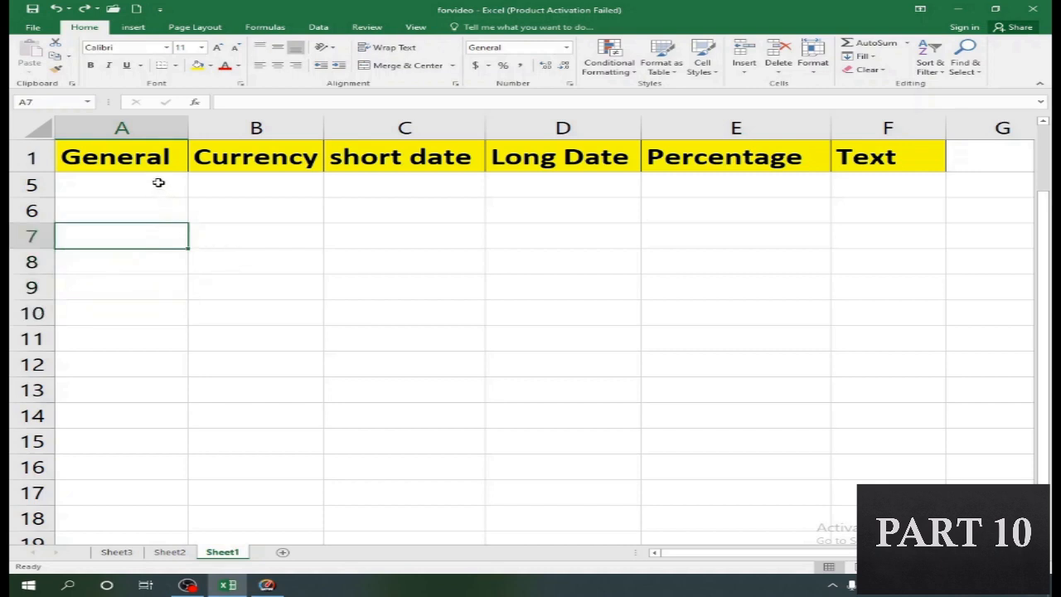
{"action": "left_click", "coordinate": [153, 181]}
{"action": "left_click_drag", "start_coordinate": [145, 181], "coordinate": [291, 417]}
{"action": "left_click", "coordinate": [231, 286]}
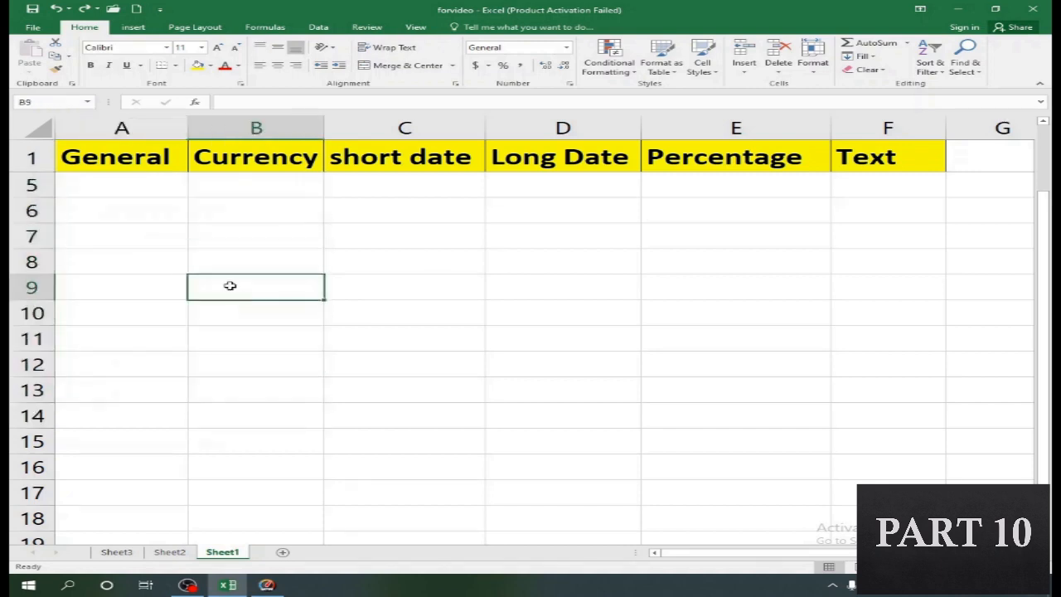
Apply the General number format to cell A5 in the General column
{"action": "left_click", "coordinate": [133, 186]}
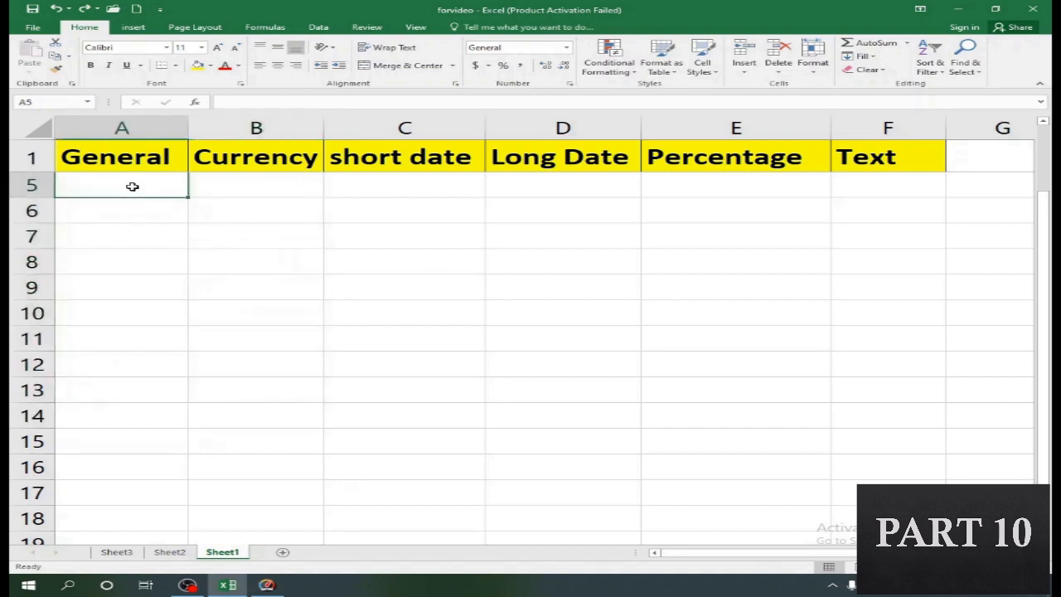
{"action": "left_click", "coordinate": [567, 47]}
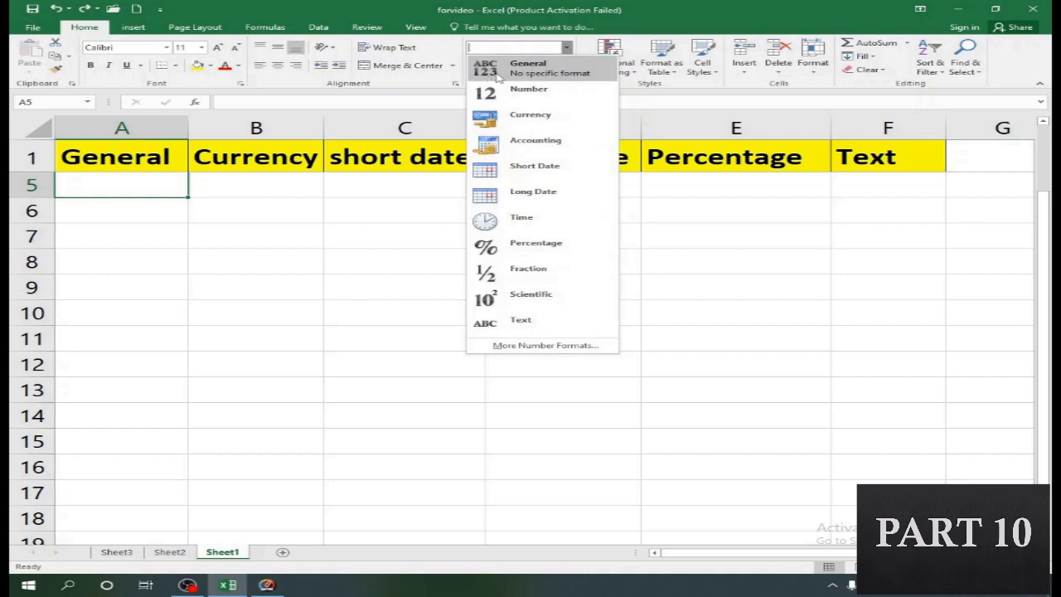
{"action": "left_click", "coordinate": [498, 75]}
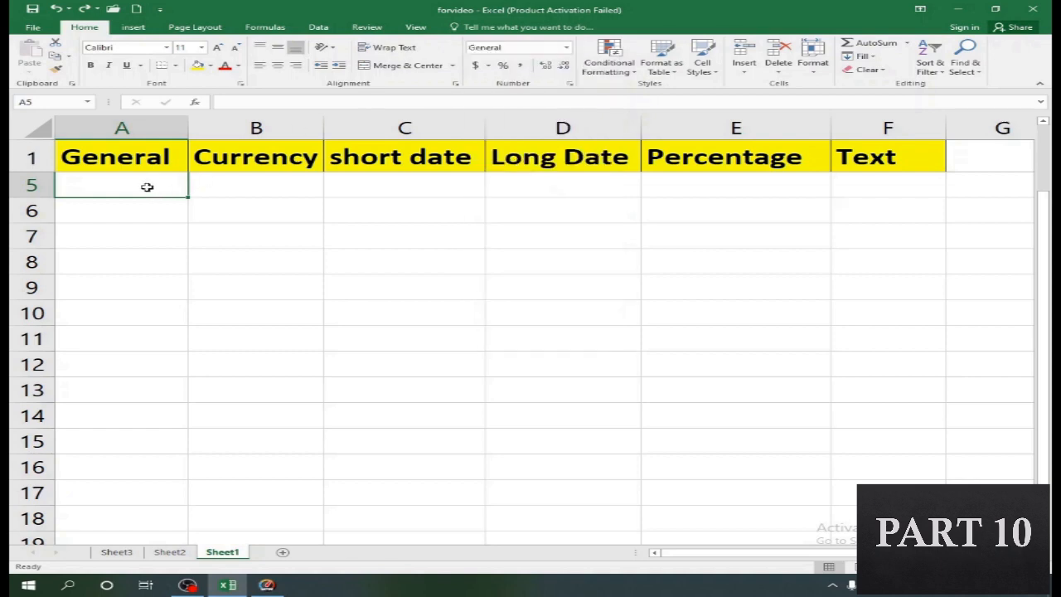
Enter 10 in cell A5, a person's first name in A6 and the symbols &% in A7
{"action": "type", "text": "10"}
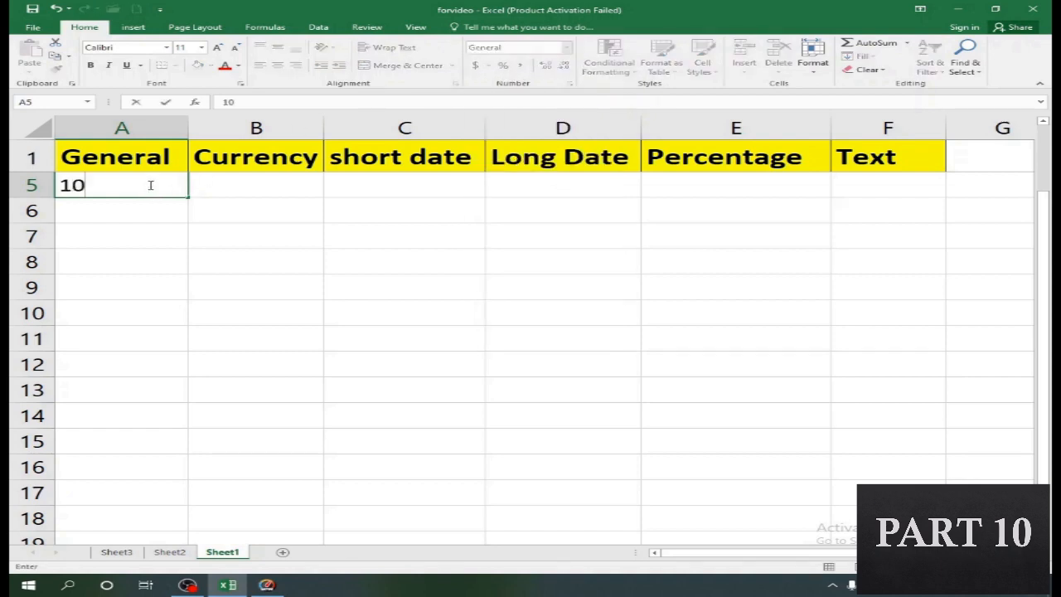
{"action": "key", "text": "Return"}
{"action": "type", "text": "Durgesh"}
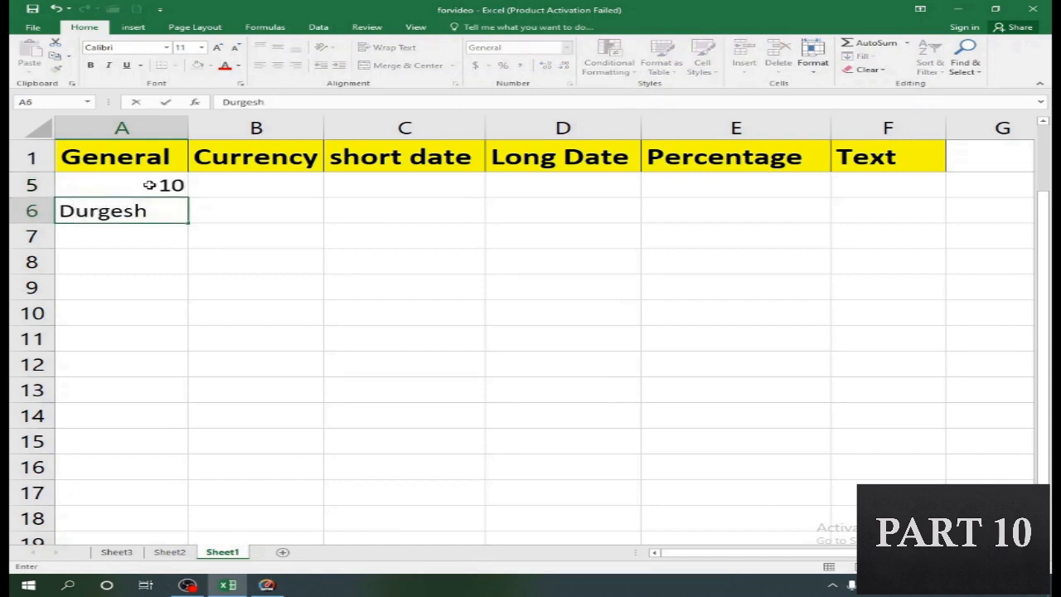
{"action": "key", "text": "Return"}
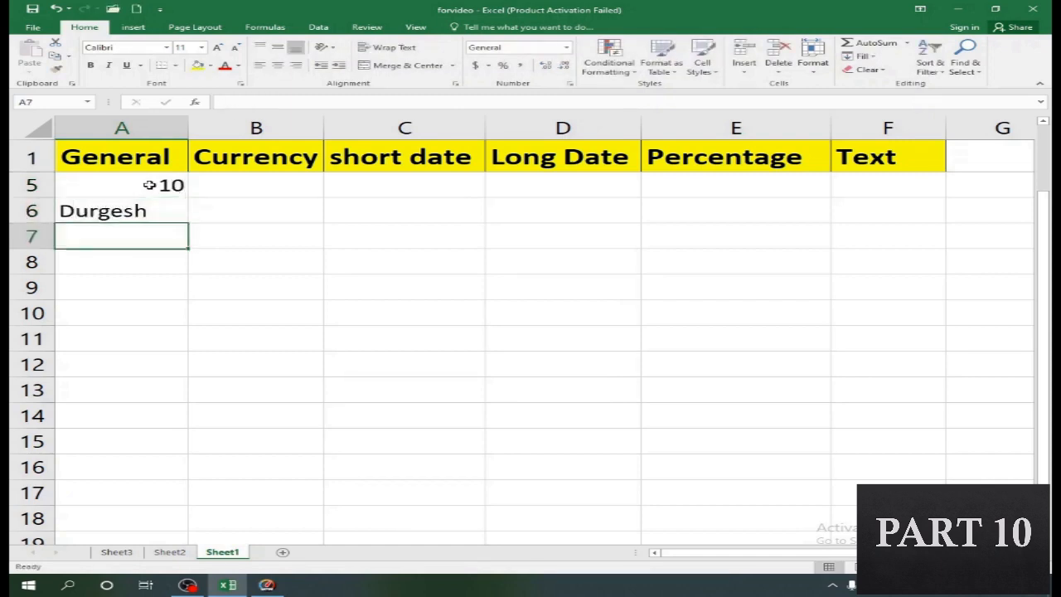
{"action": "type", "text": "&%"}
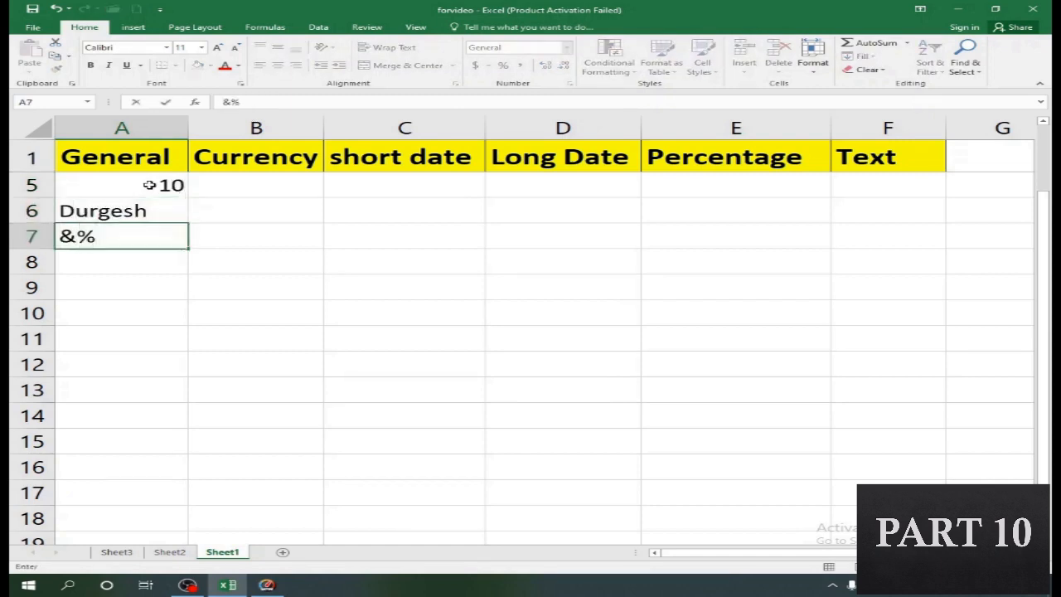
{"action": "key", "text": "Return"}
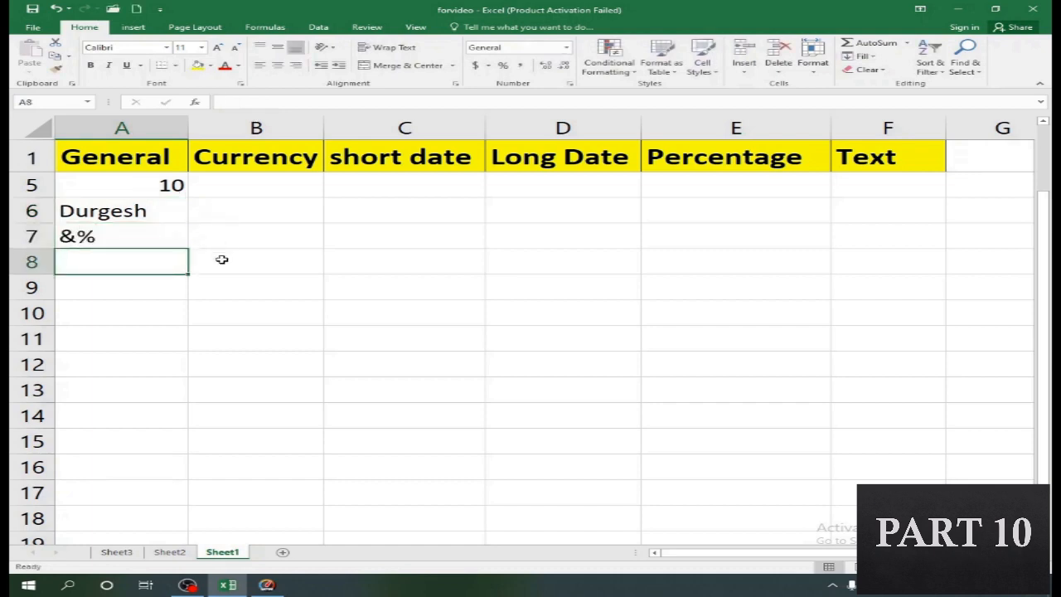
{"action": "left_click", "coordinate": [146, 240]}
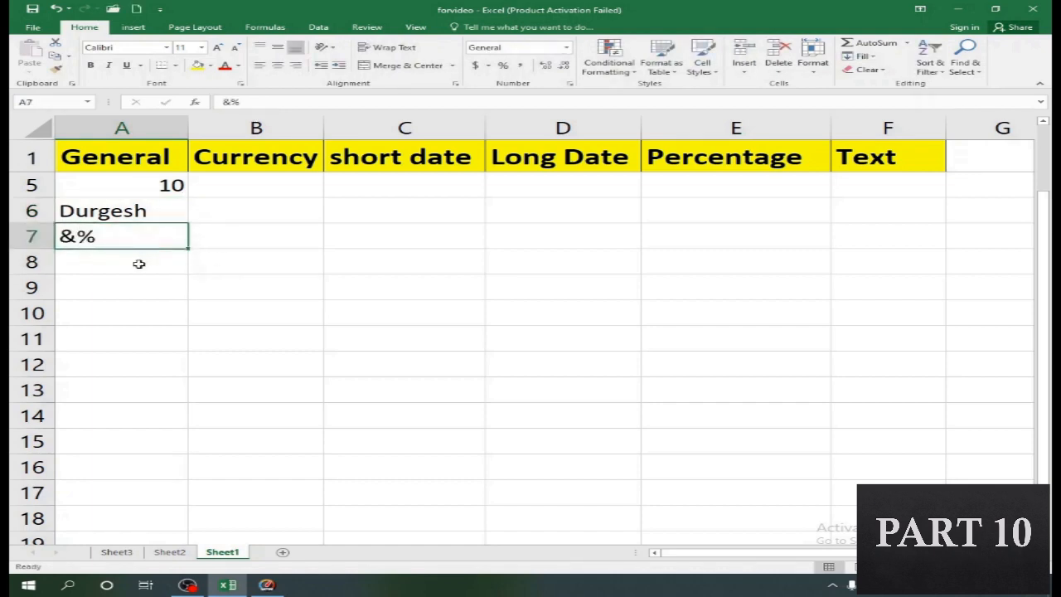
{"action": "left_click", "coordinate": [138, 264]}
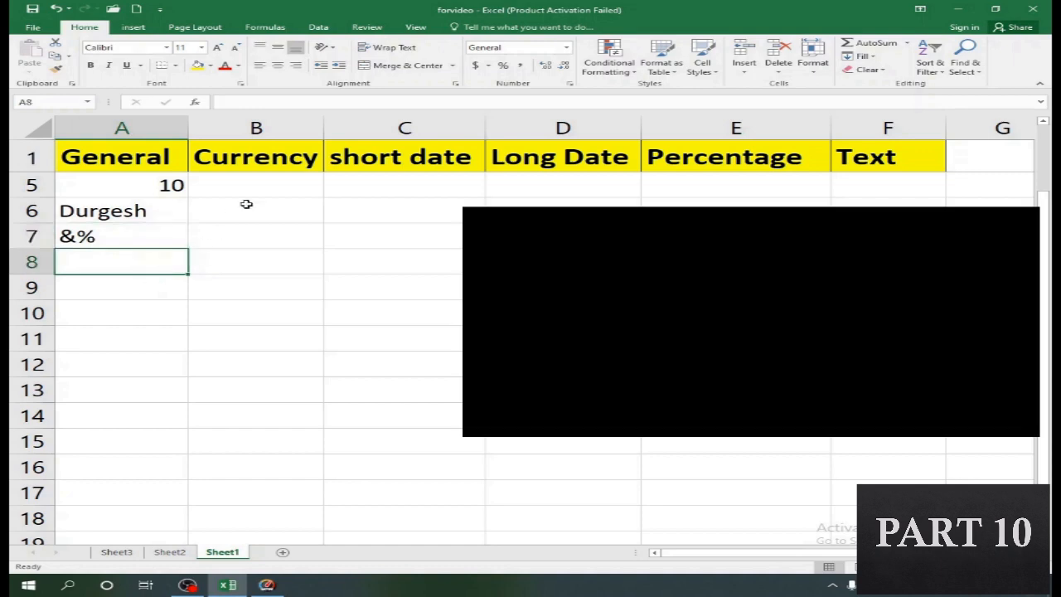
{"action": "left_click", "coordinate": [262, 184]}
{"action": "left_click", "coordinate": [389, 187]}
{"action": "left_click", "coordinate": [409, 257]}
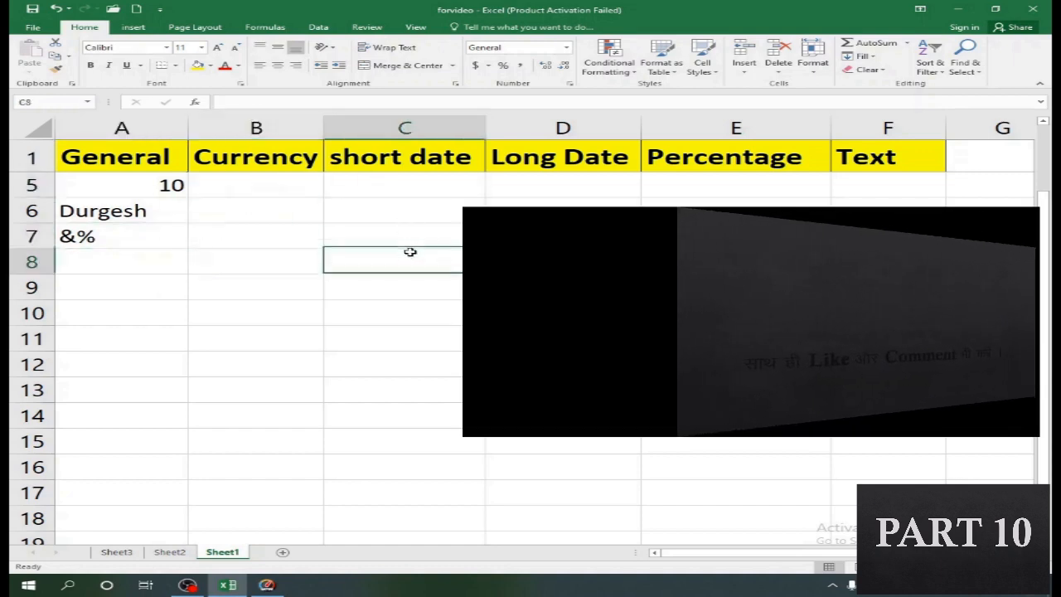
{"action": "left_click", "coordinate": [592, 183]}
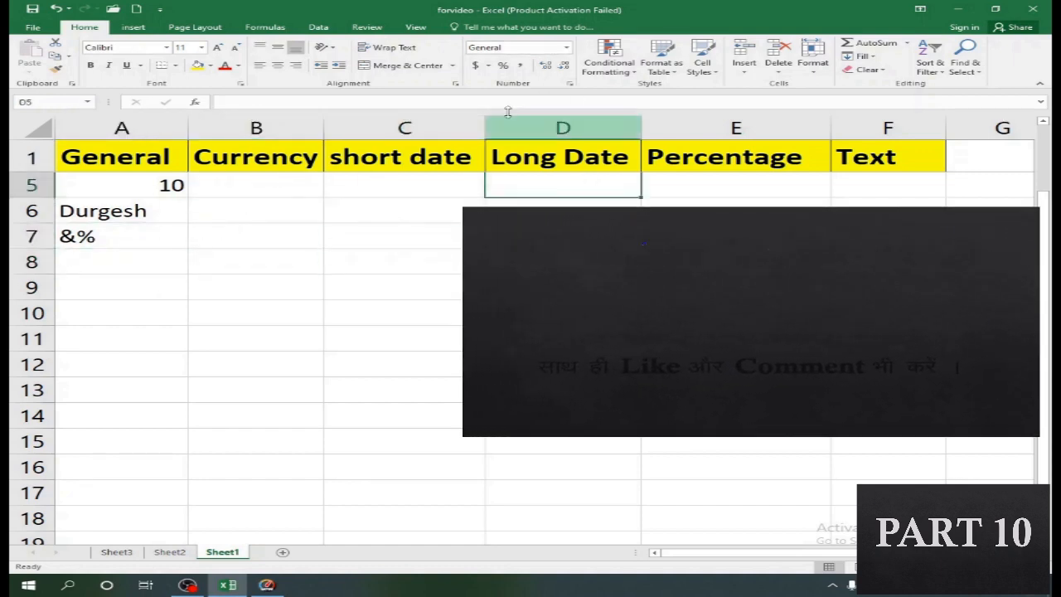
{"action": "left_click", "coordinate": [273, 186]}
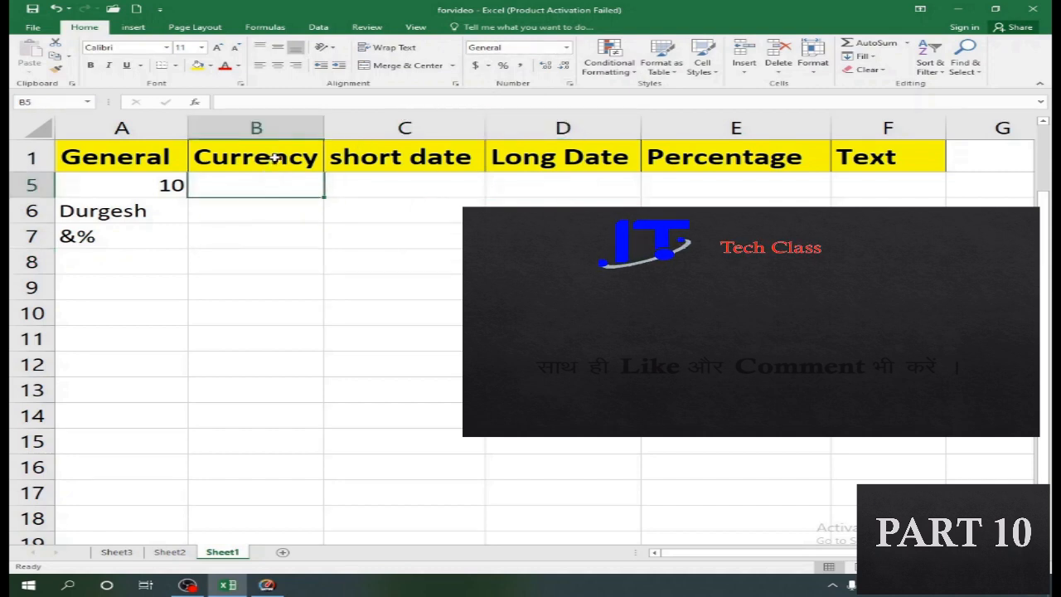
Apply the Currency number format to the whole of column B
{"action": "left_click", "coordinate": [280, 159]}
{"action": "left_click_drag", "start_coordinate": [281, 159], "coordinate": [280, 223]}
{"action": "left_click", "coordinate": [259, 129]}
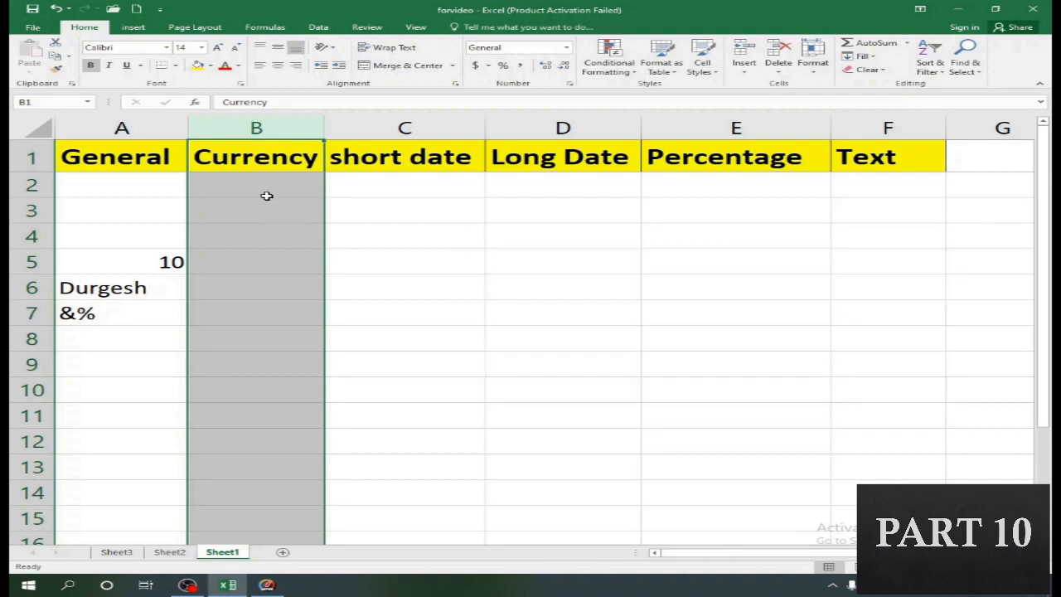
{"action": "left_click", "coordinate": [269, 187]}
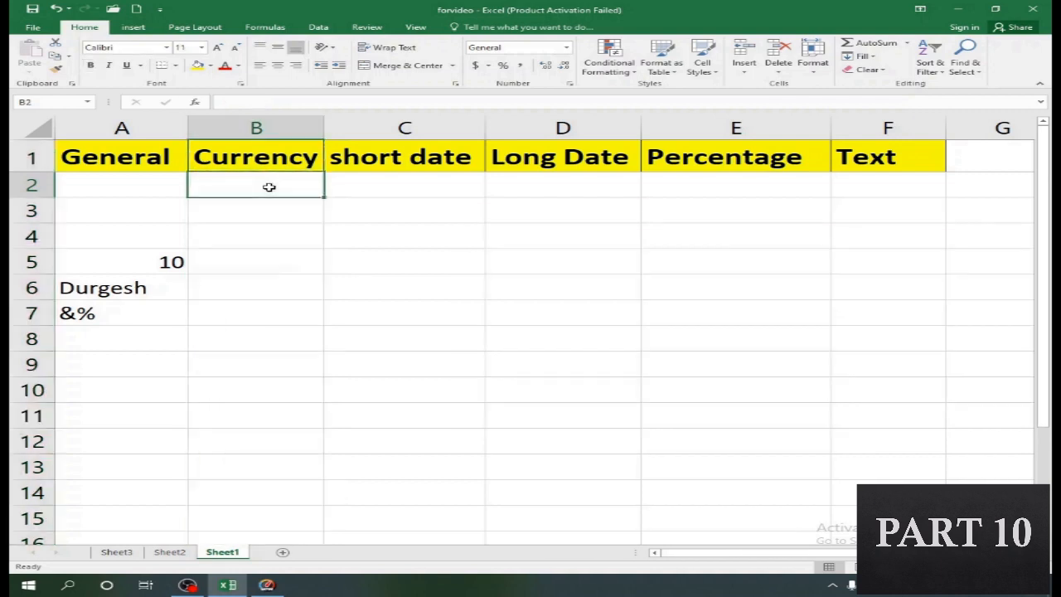
{"action": "left_click", "coordinate": [253, 127]}
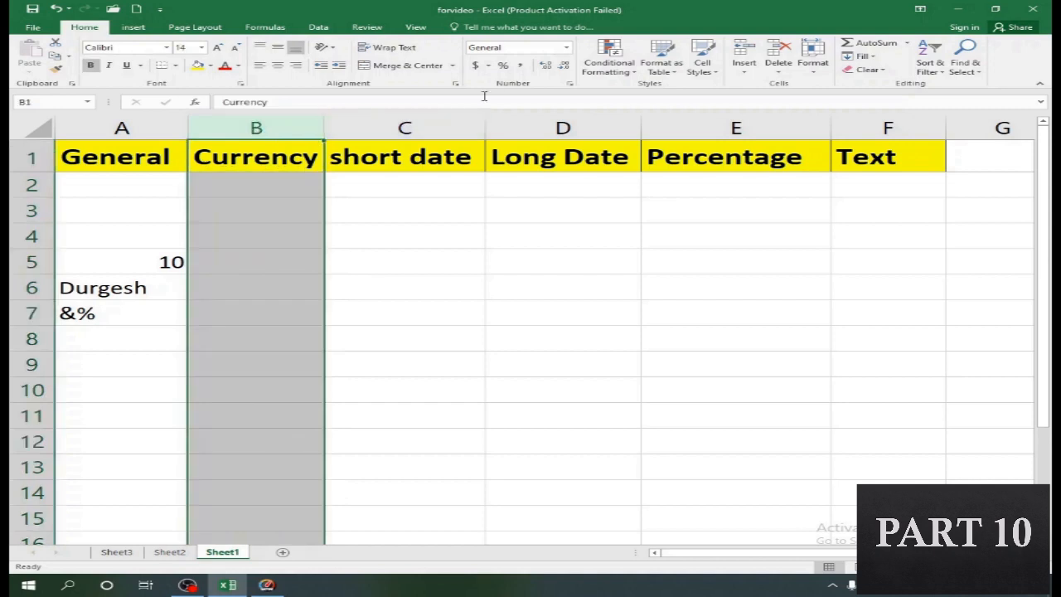
{"action": "left_click", "coordinate": [567, 51]}
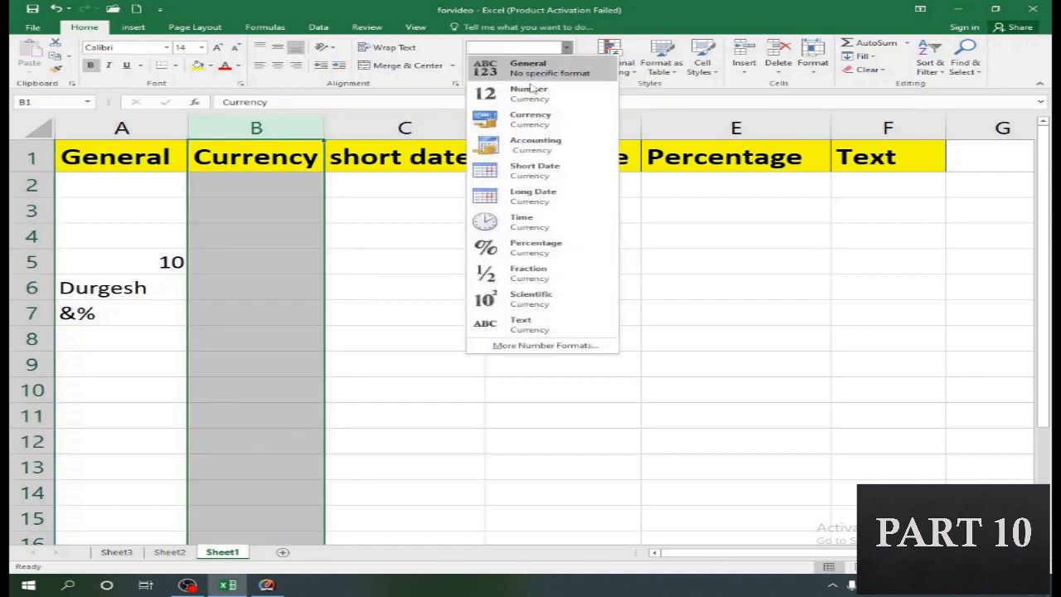
{"action": "left_click", "coordinate": [524, 118]}
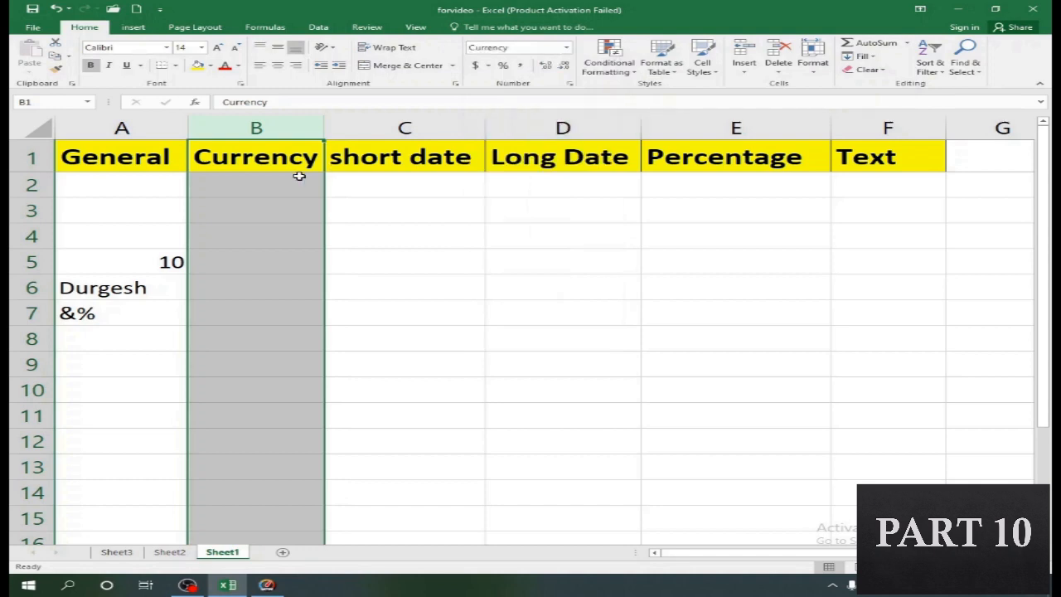
Enter 10 in cell B2 and 50 in cell B3 of the Currency column
{"action": "left_click", "coordinate": [257, 188]}
{"action": "left_click", "coordinate": [254, 208]}
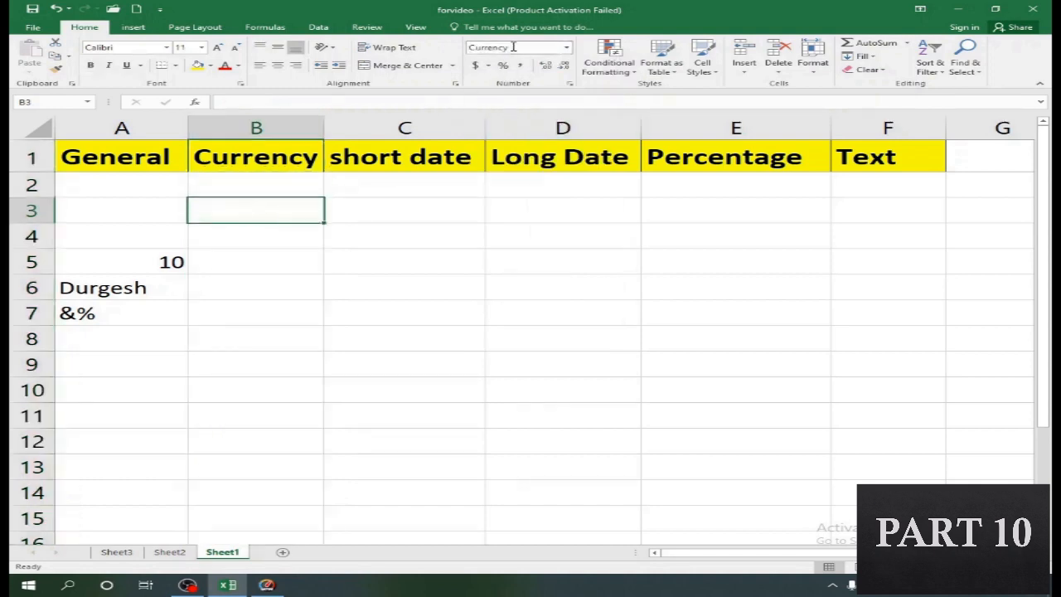
{"action": "left_click", "coordinate": [276, 189]}
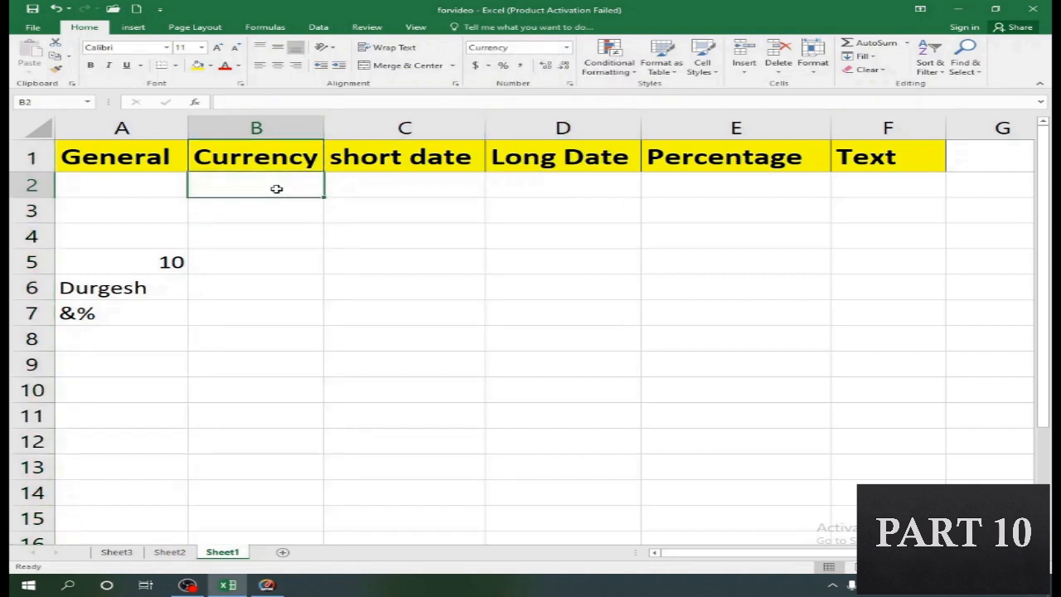
{"action": "type", "text": "10"}
{"action": "key", "text": "Return"}
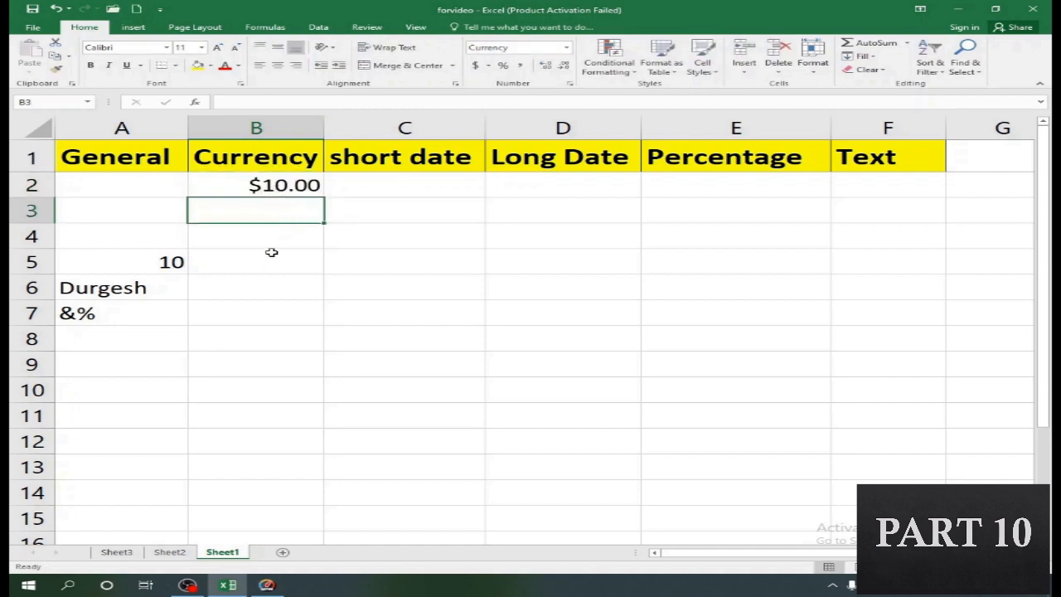
{"action": "type", "text": "50"}
{"action": "key", "text": "Return"}
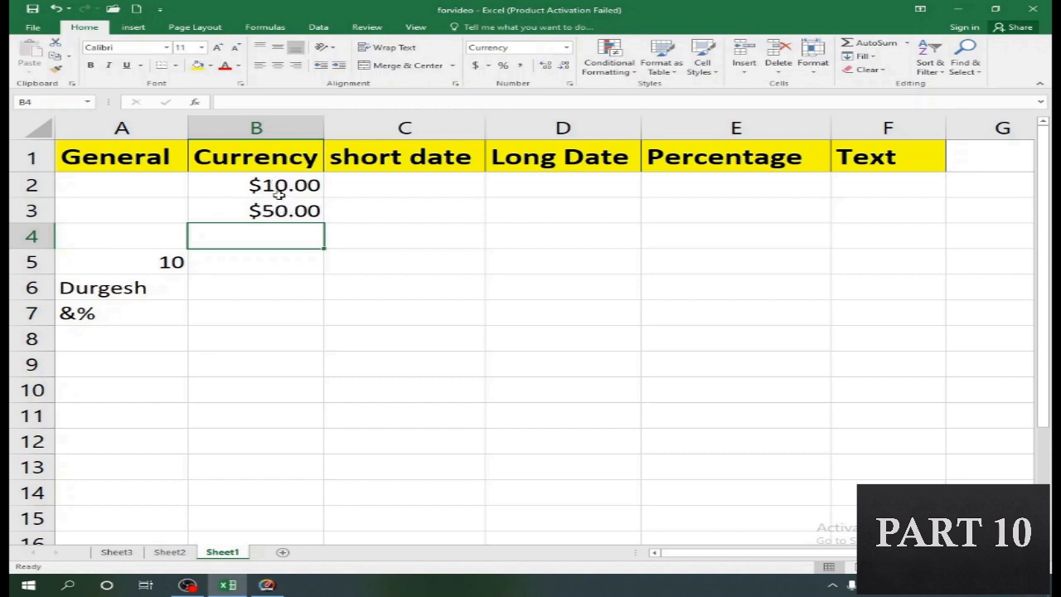
Change the currency symbol of the whole column B to ₹ Hindi through the detailed number format settings
{"action": "left_click", "coordinate": [276, 126]}
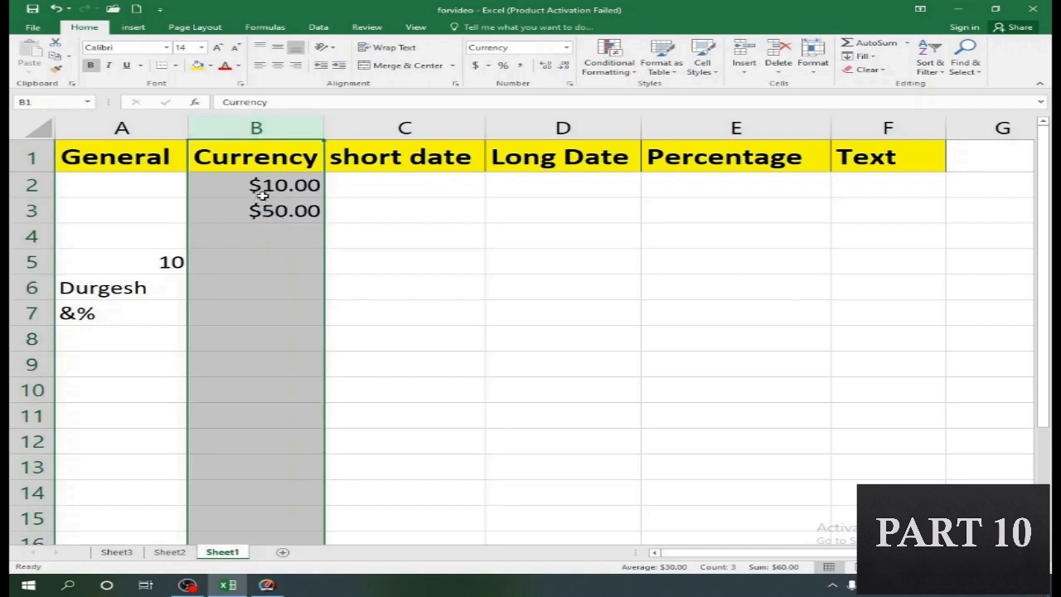
{"action": "left_click", "coordinate": [567, 48]}
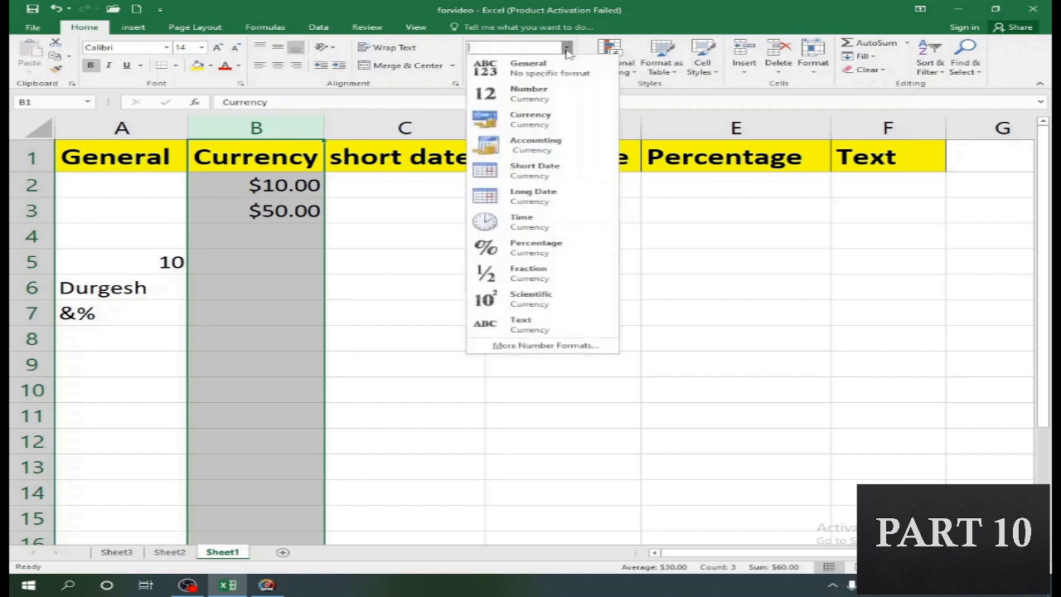
{"action": "left_click", "coordinate": [531, 346]}
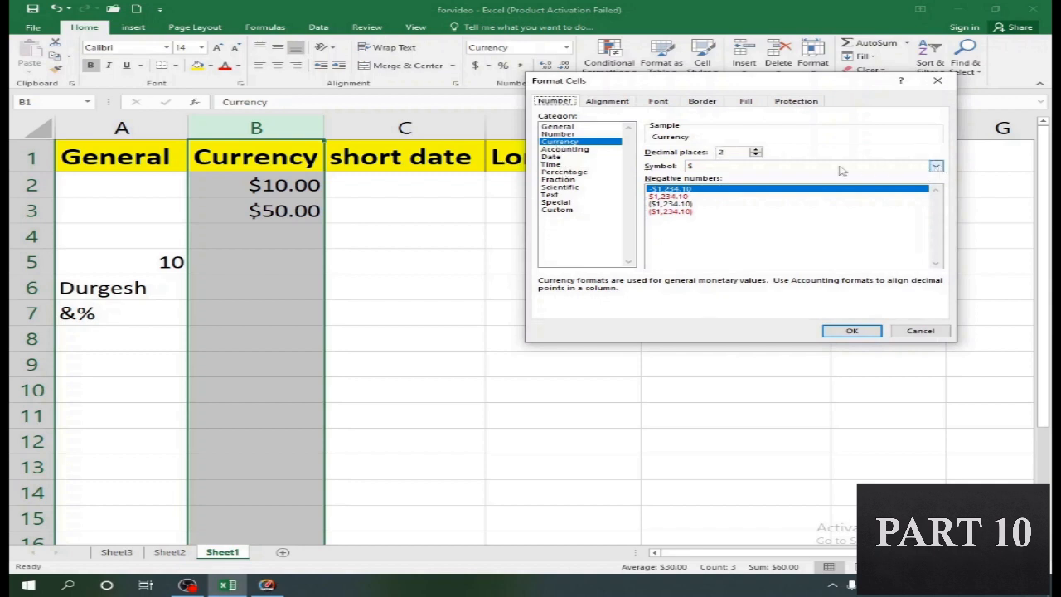
{"action": "left_click", "coordinate": [935, 167]}
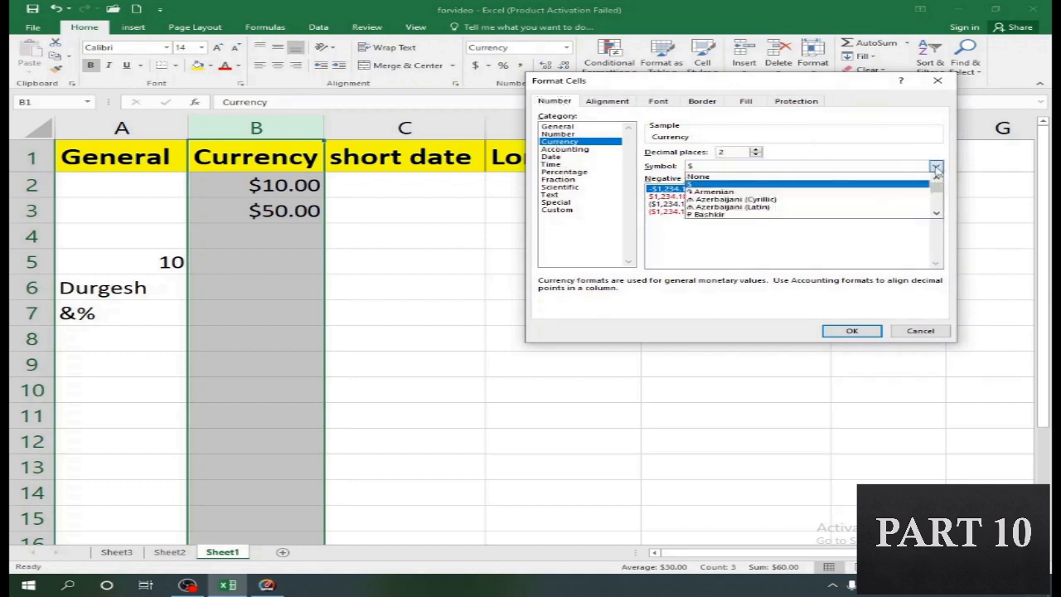
{"action": "left_click", "coordinate": [935, 166]}
{"action": "left_click", "coordinate": [935, 167]}
{"action": "scroll", "coordinate": [769, 208], "scroll_direction": "down", "scroll_amount": 10}
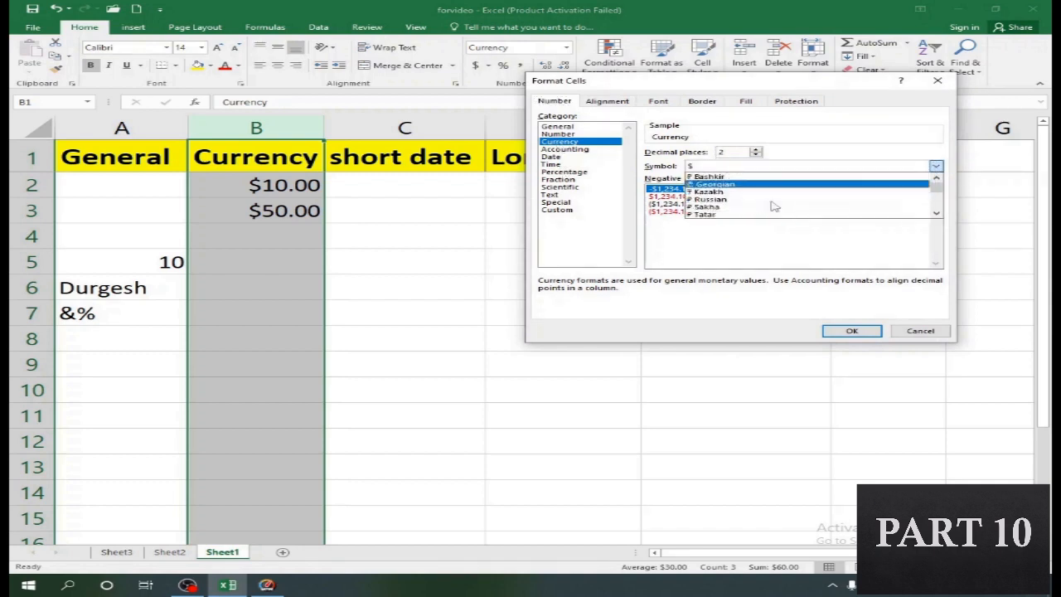
{"action": "scroll", "coordinate": [754, 210], "scroll_direction": "down", "scroll_amount": 10}
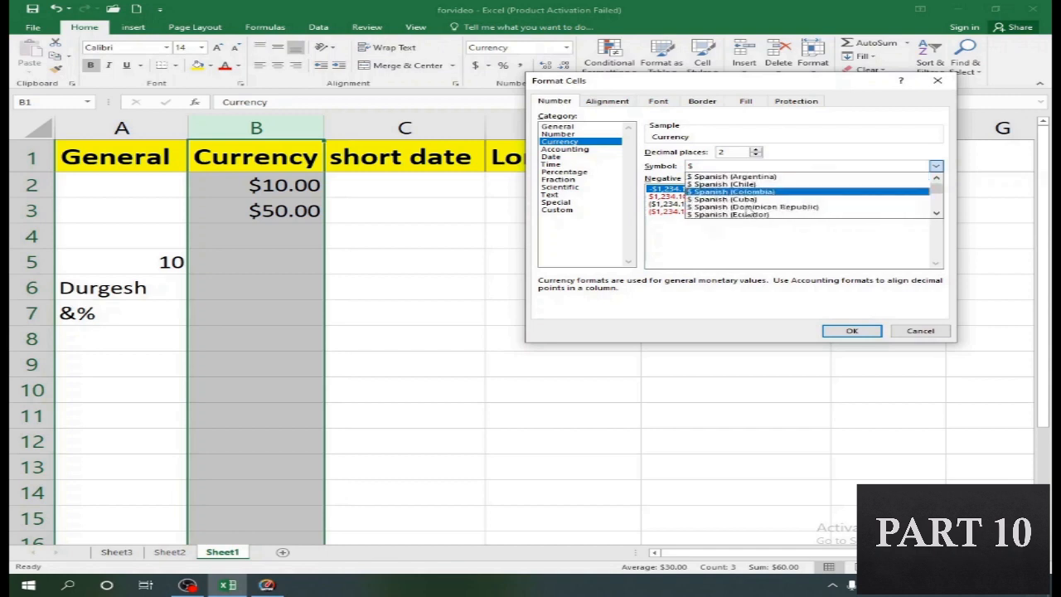
{"action": "scroll", "coordinate": [733, 214], "scroll_direction": "down", "scroll_amount": 10}
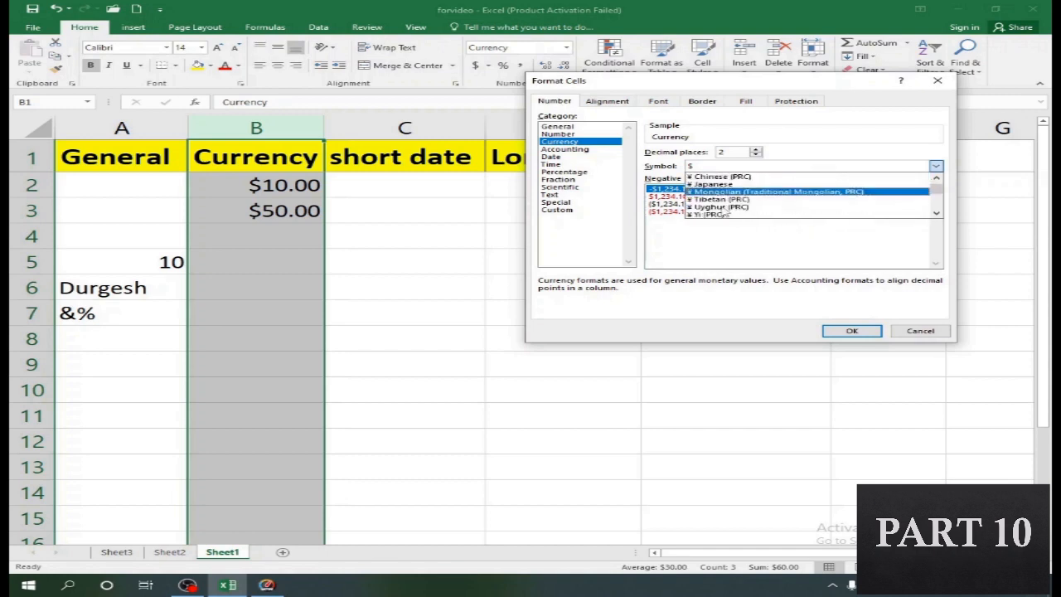
{"action": "scroll", "coordinate": [724, 213], "scroll_direction": "down", "scroll_amount": 10}
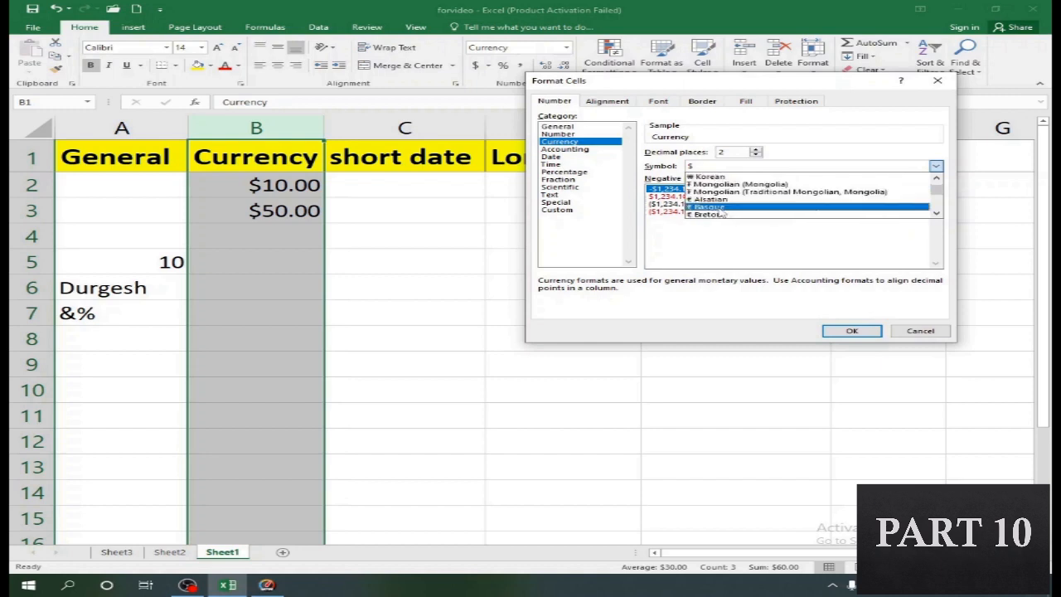
{"action": "scroll", "coordinate": [721, 213], "scroll_direction": "down", "scroll_amount": 10}
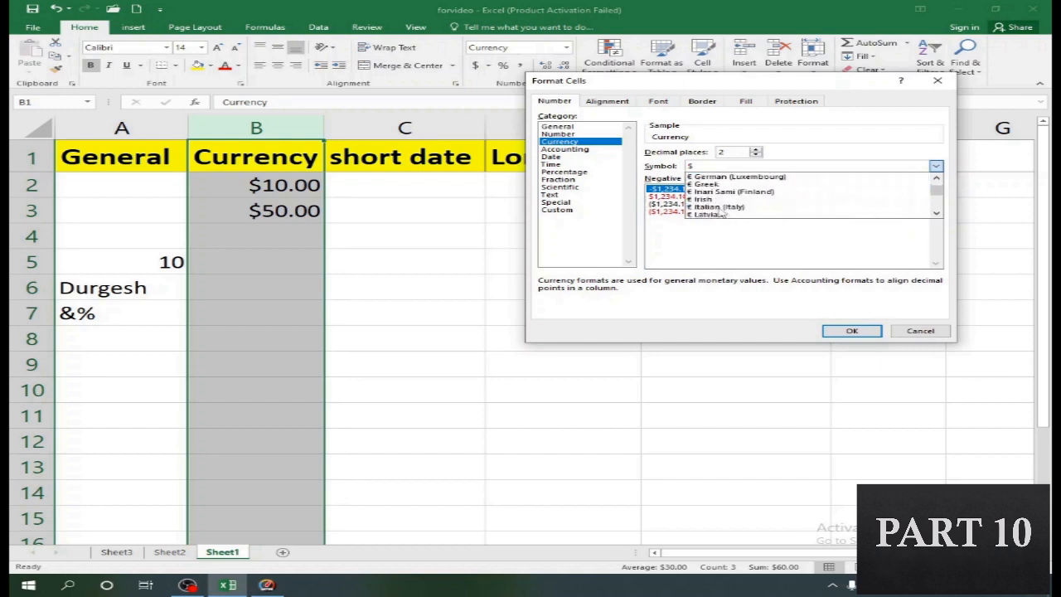
{"action": "scroll", "coordinate": [718, 213], "scroll_direction": "down", "scroll_amount": 10}
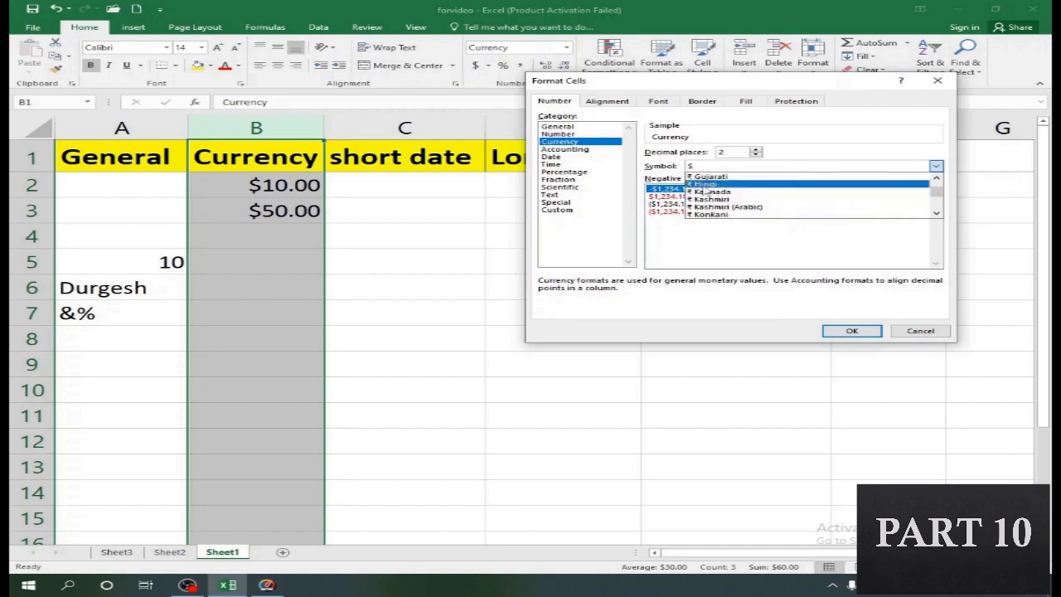
{"action": "left_click", "coordinate": [704, 189]}
{"action": "left_click", "coordinate": [851, 330]}
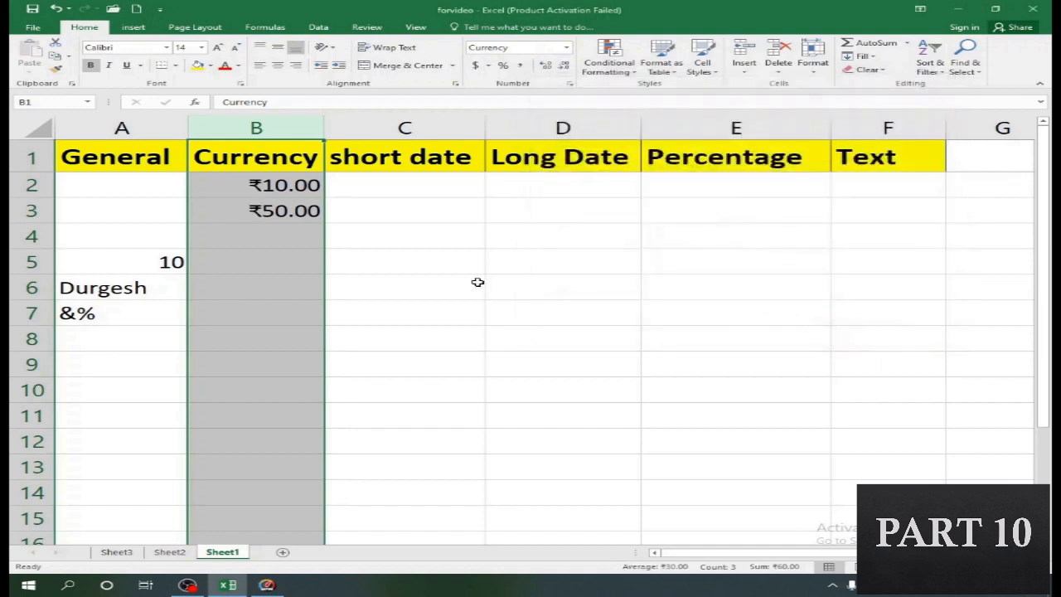
{"action": "left_click", "coordinate": [259, 214]}
{"action": "left_click", "coordinate": [269, 225]}
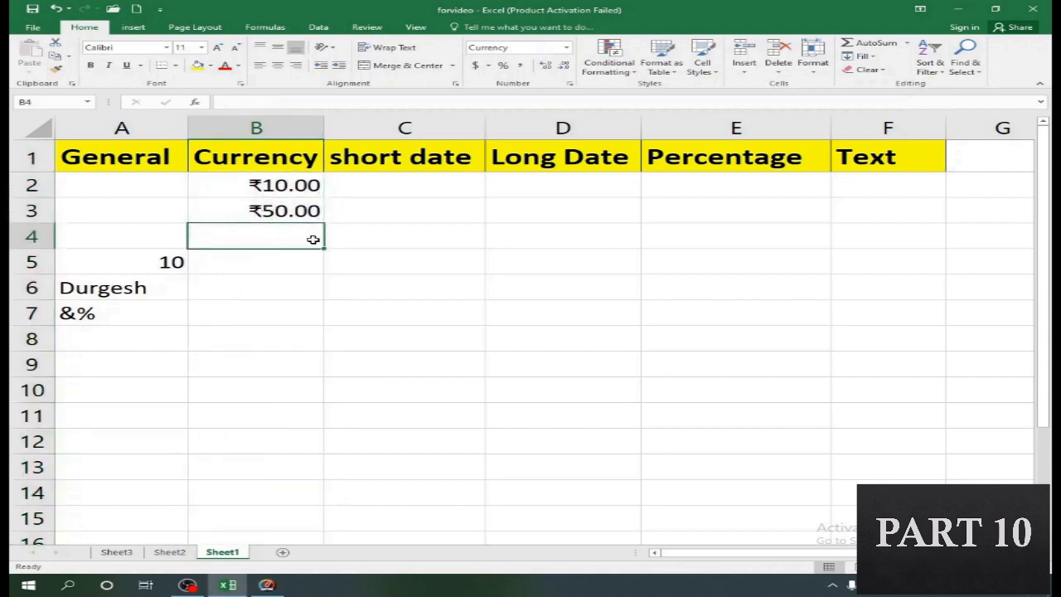
Enter 50 in cell B4, 110 in B5 and 20 in B6 of the Currency column
{"action": "type", "text": "50"}
{"action": "key", "text": "Return"}
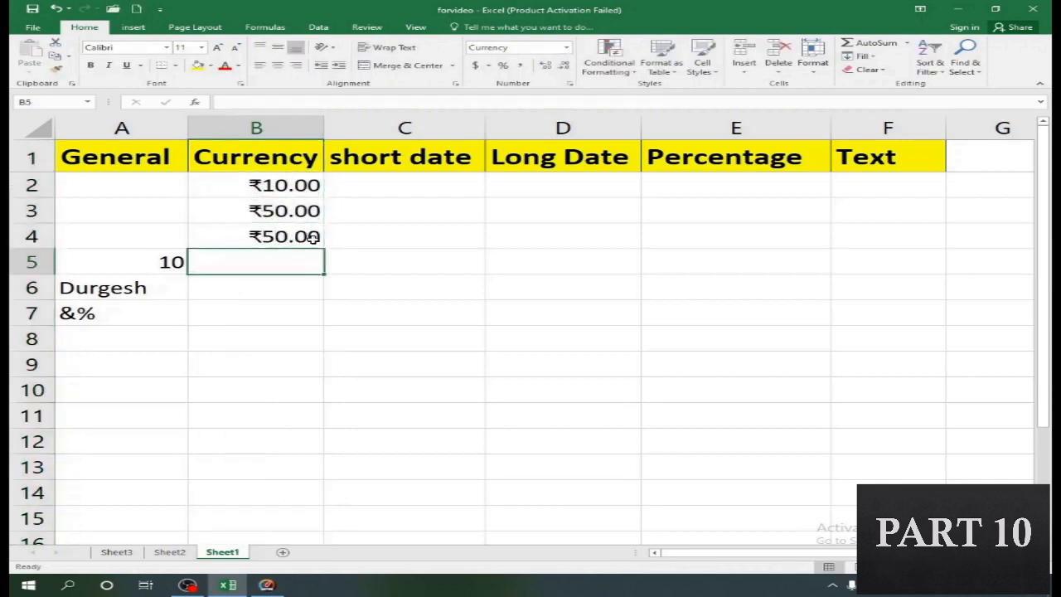
{"action": "type", "text": "110"}
{"action": "key", "text": "Return"}
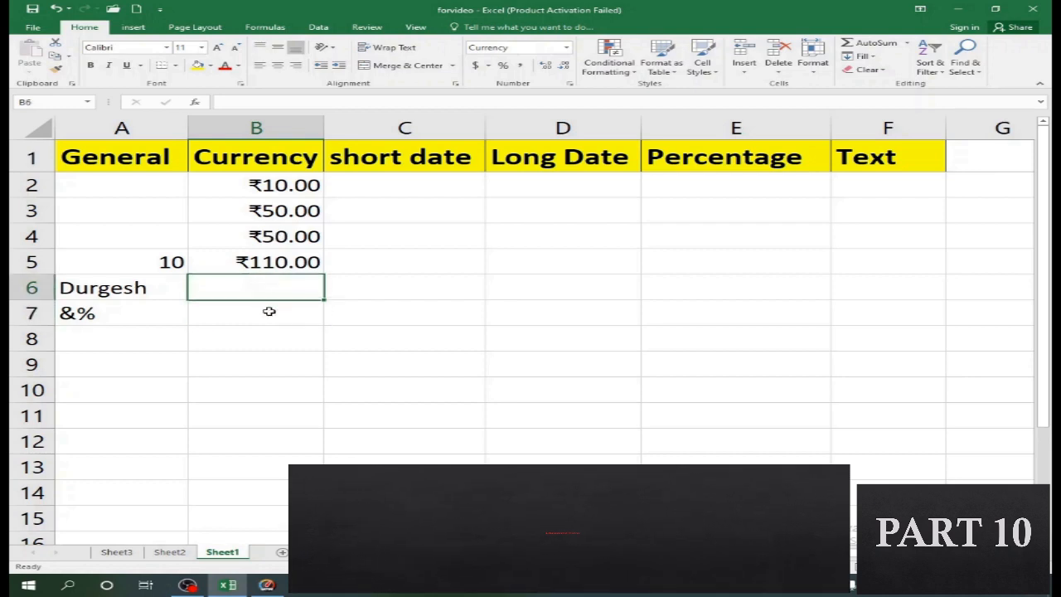
{"action": "left_click", "coordinate": [258, 124]}
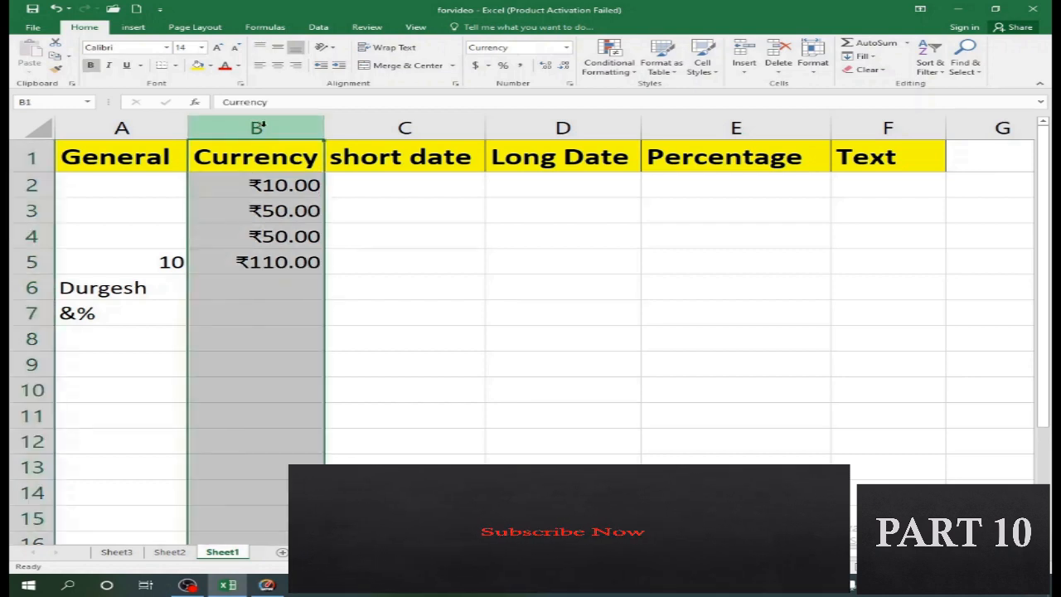
{"action": "left_click", "coordinate": [258, 286]}
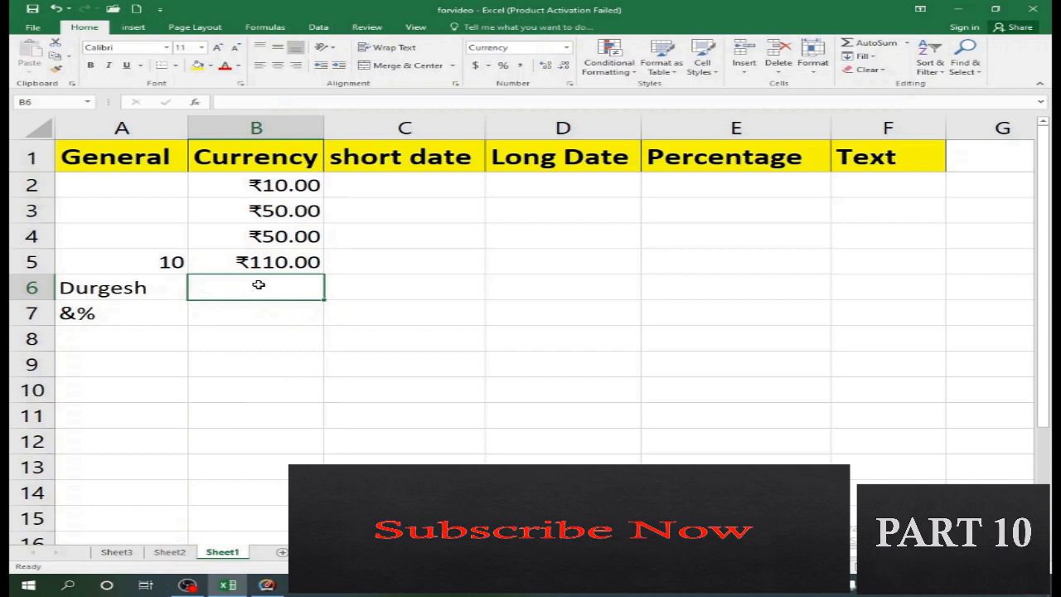
{"action": "type", "text": "20"}
{"action": "key", "text": "Return"}
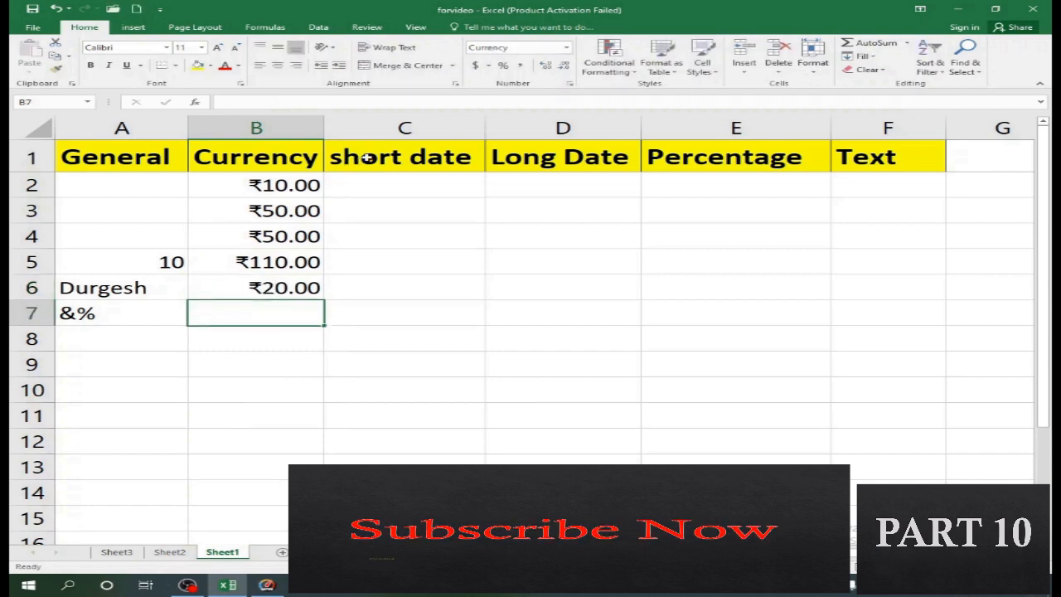
Apply the Short Date number format to the whole of column C
{"action": "left_click", "coordinate": [416, 184]}
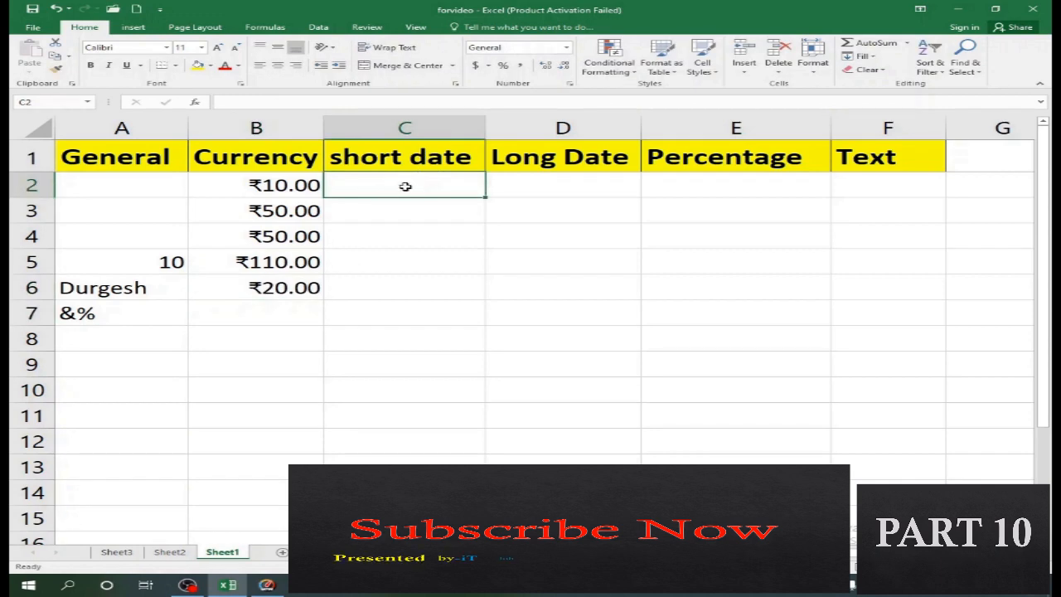
{"action": "left_click", "coordinate": [406, 128]}
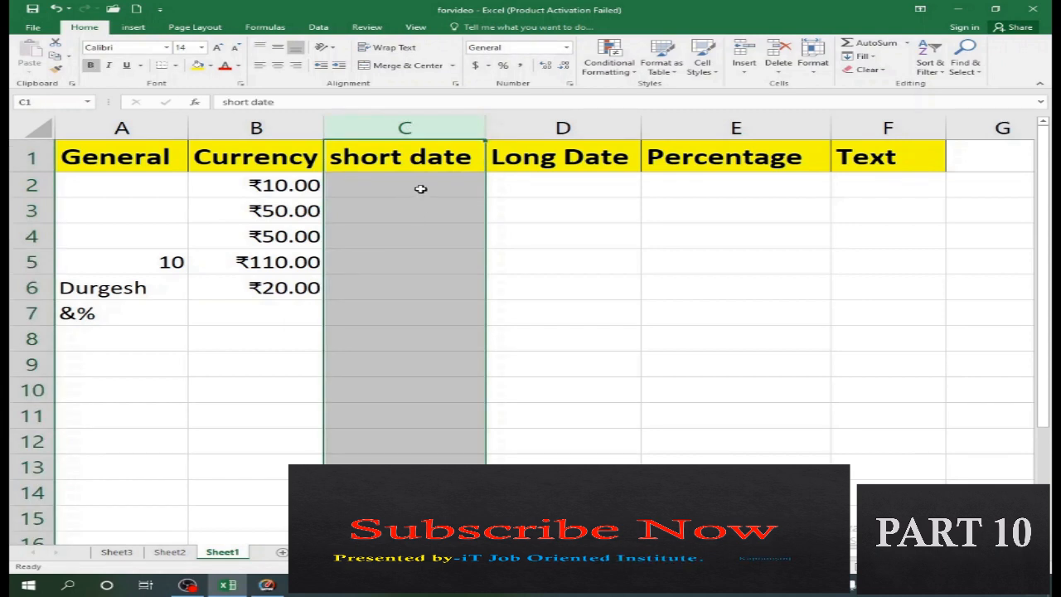
{"action": "left_click", "coordinate": [566, 47]}
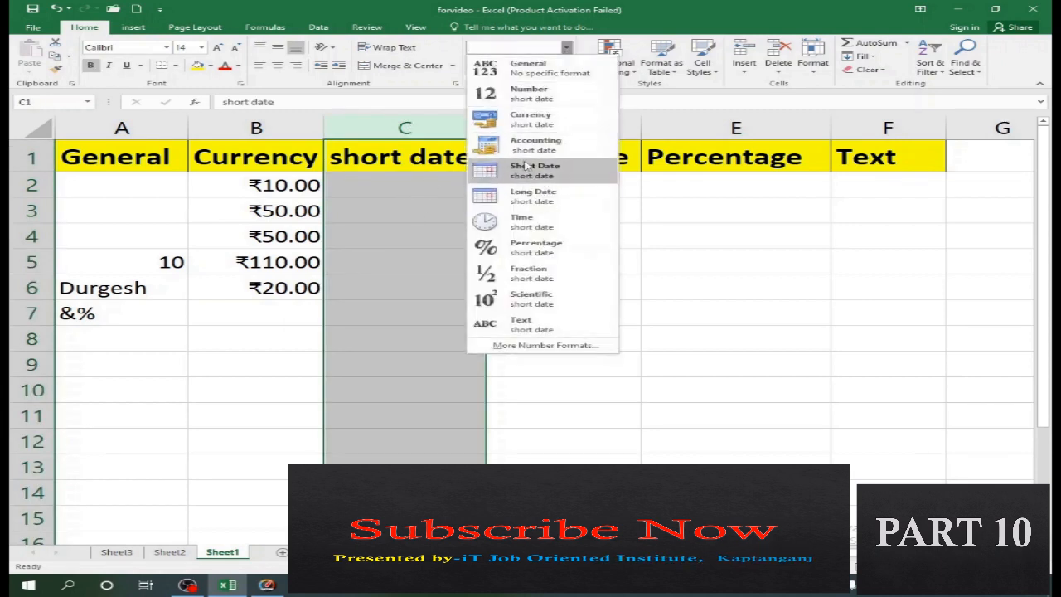
{"action": "left_click", "coordinate": [531, 167]}
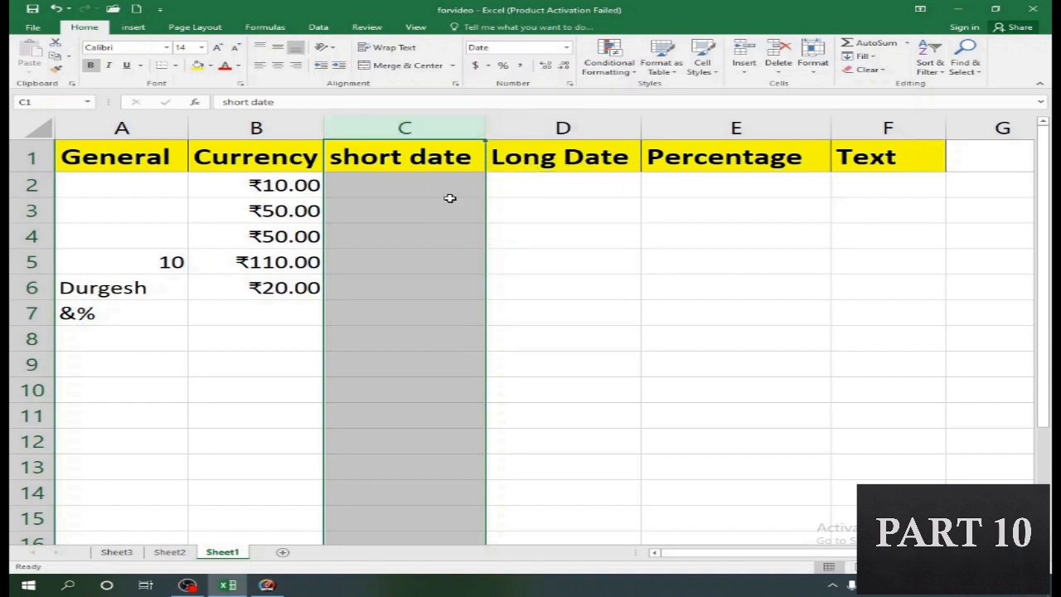
Enter the dates 01-02-2022 in cell C2 and 3-03-2022 in cell C3 of the short date column
{"action": "left_click", "coordinate": [416, 194]}
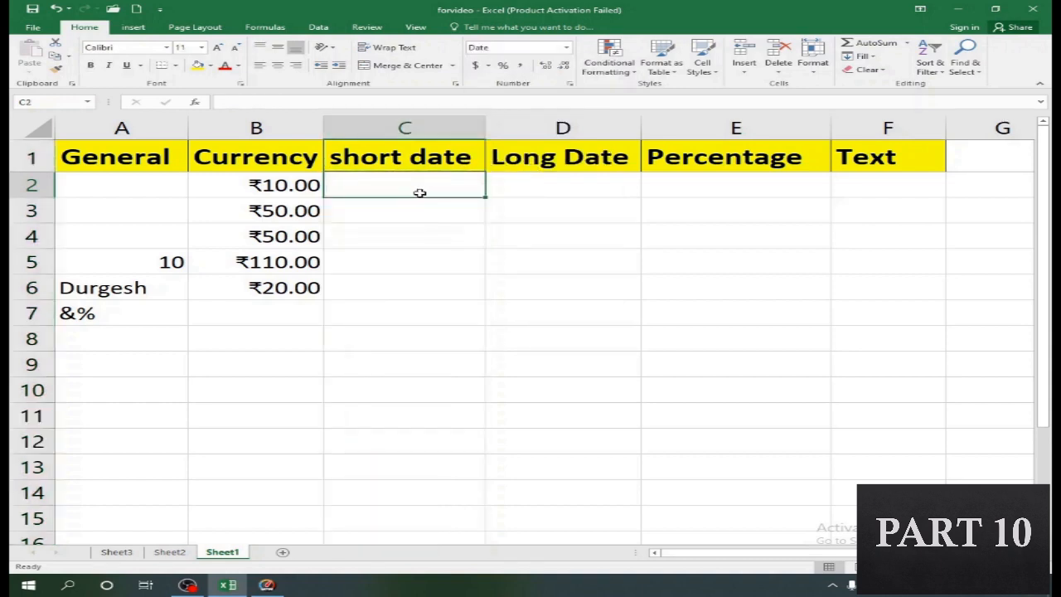
{"action": "type", "text": "01-"}
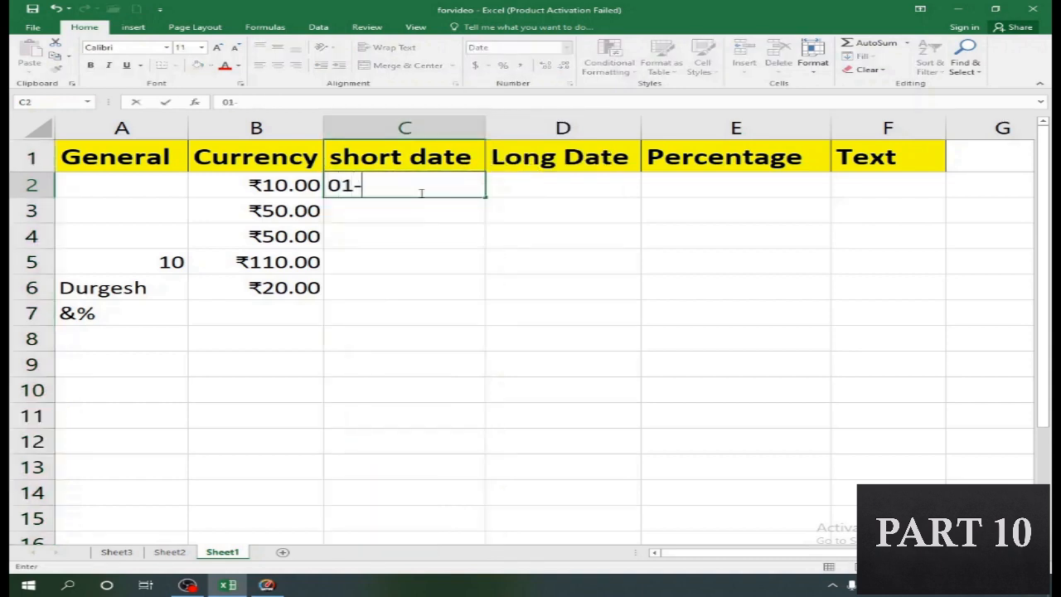
{"action": "type", "text": "02-2022"}
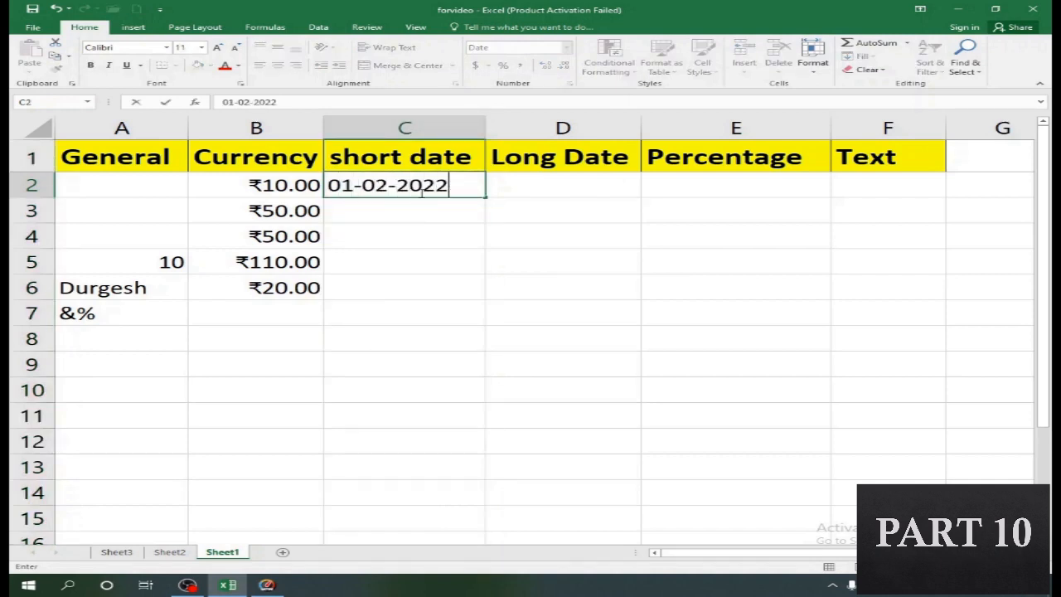
{"action": "key", "text": "Return"}
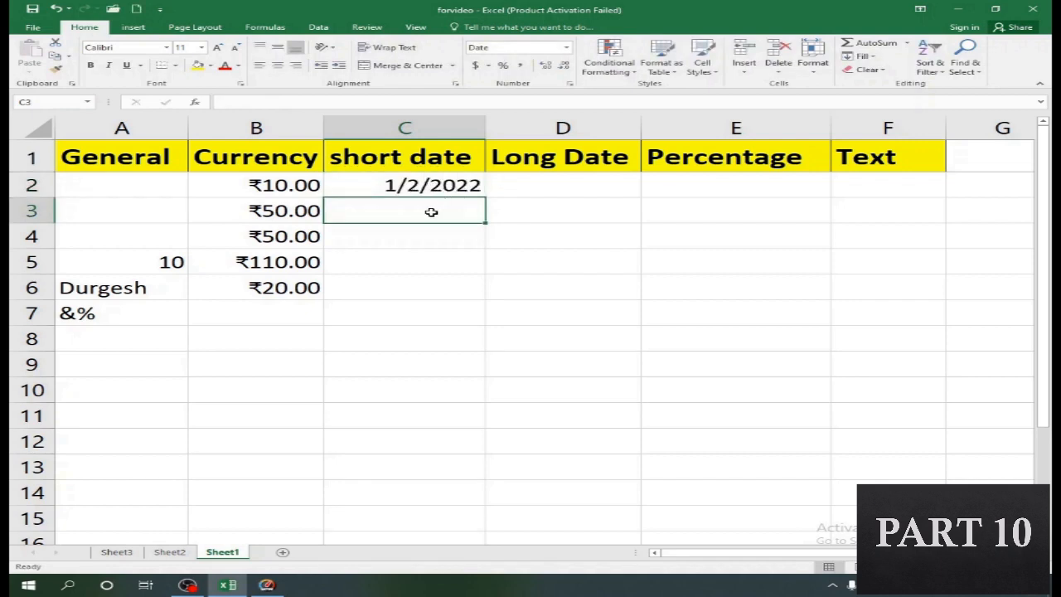
{"action": "type", "text": "3-0"}
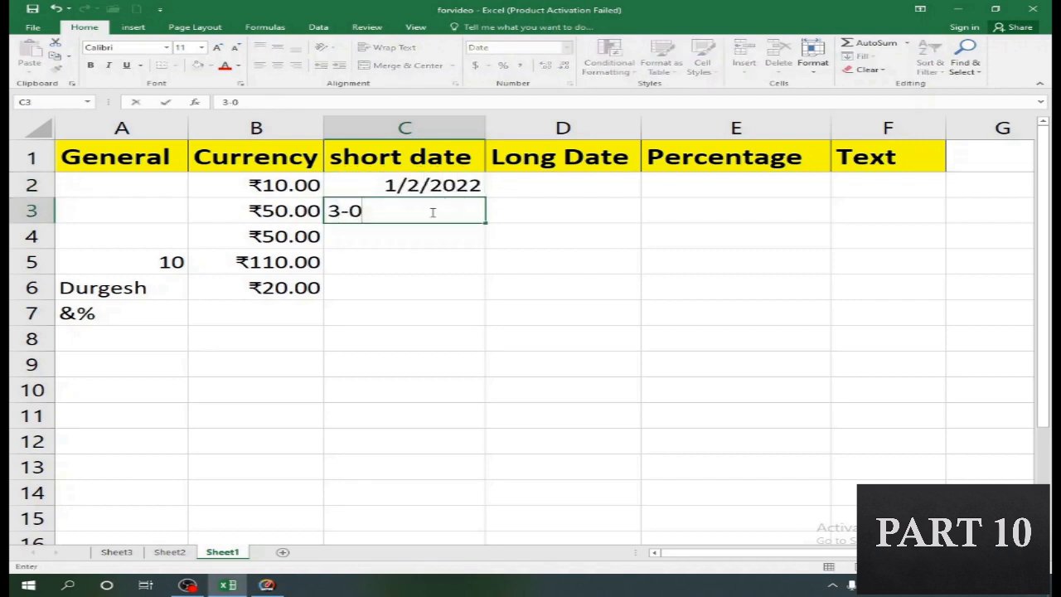
{"action": "type", "text": "3-2022"}
{"action": "key", "text": "Return"}
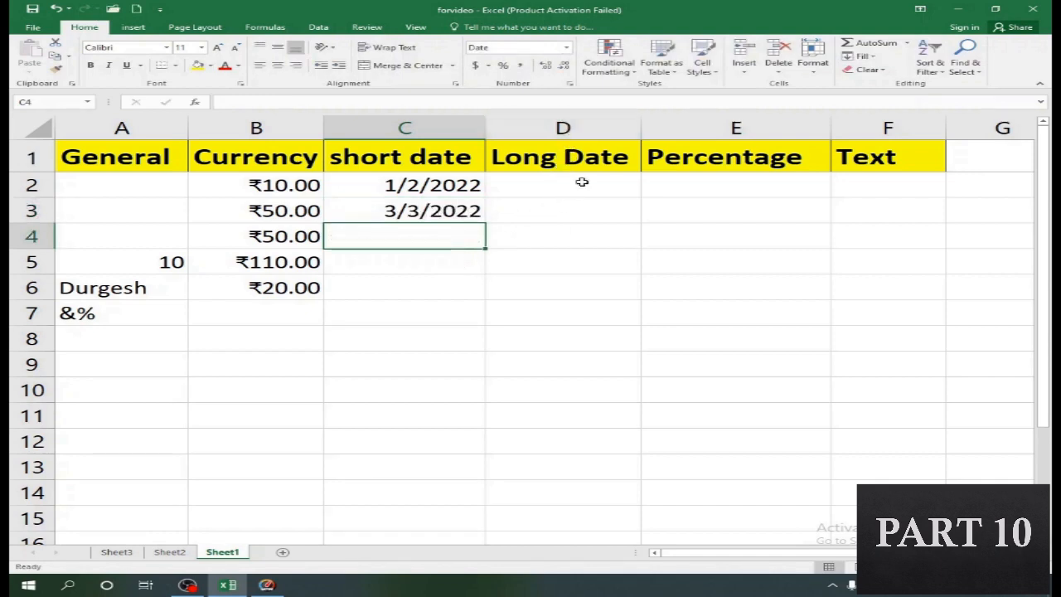
Apply the Long Date number format to the whole of column D
{"action": "left_click", "coordinate": [563, 128]}
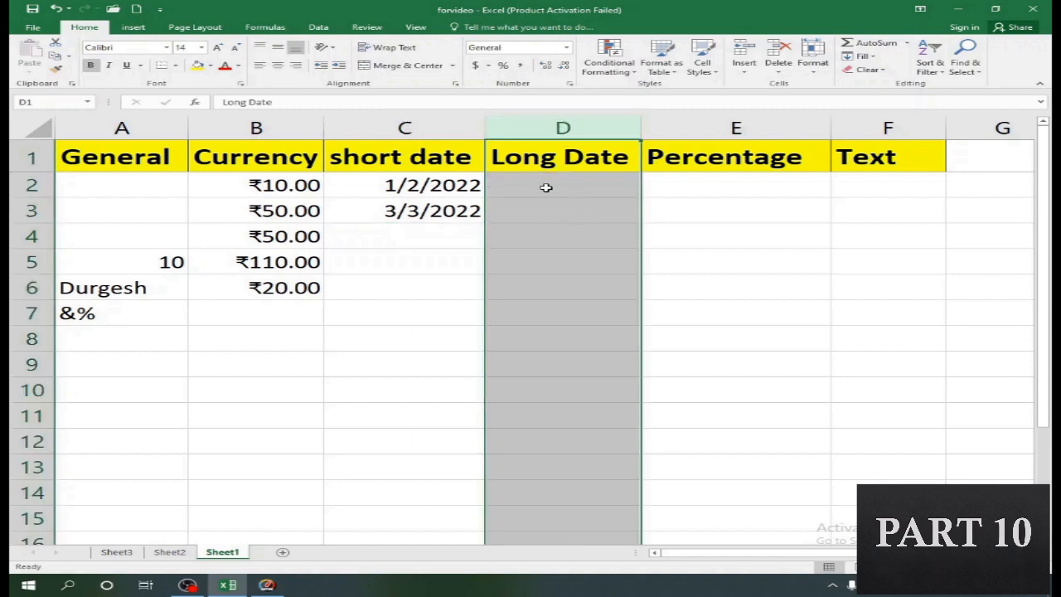
{"action": "left_click", "coordinate": [567, 48]}
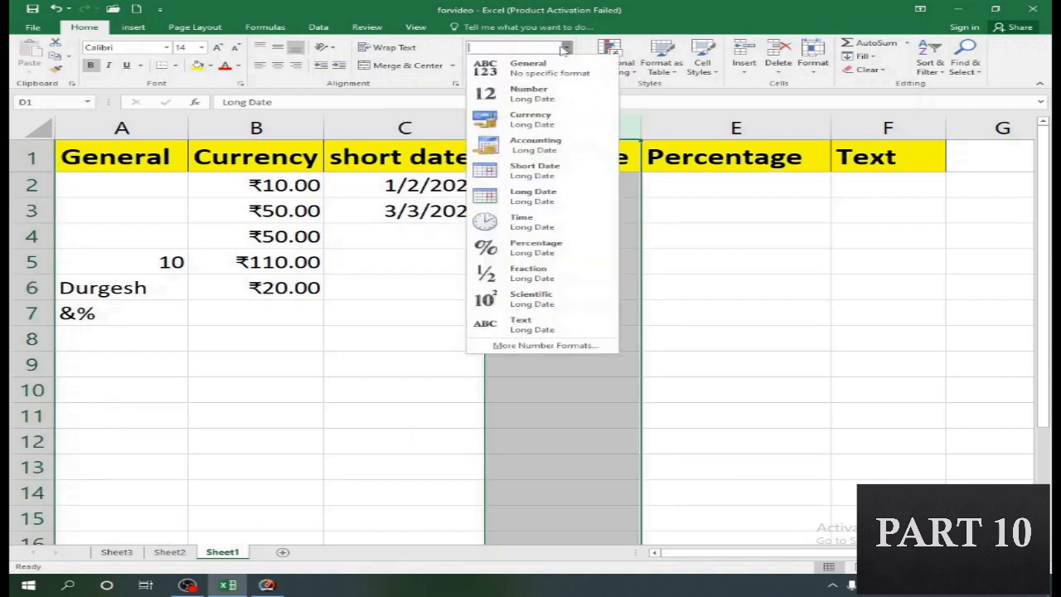
{"action": "left_click", "coordinate": [533, 198]}
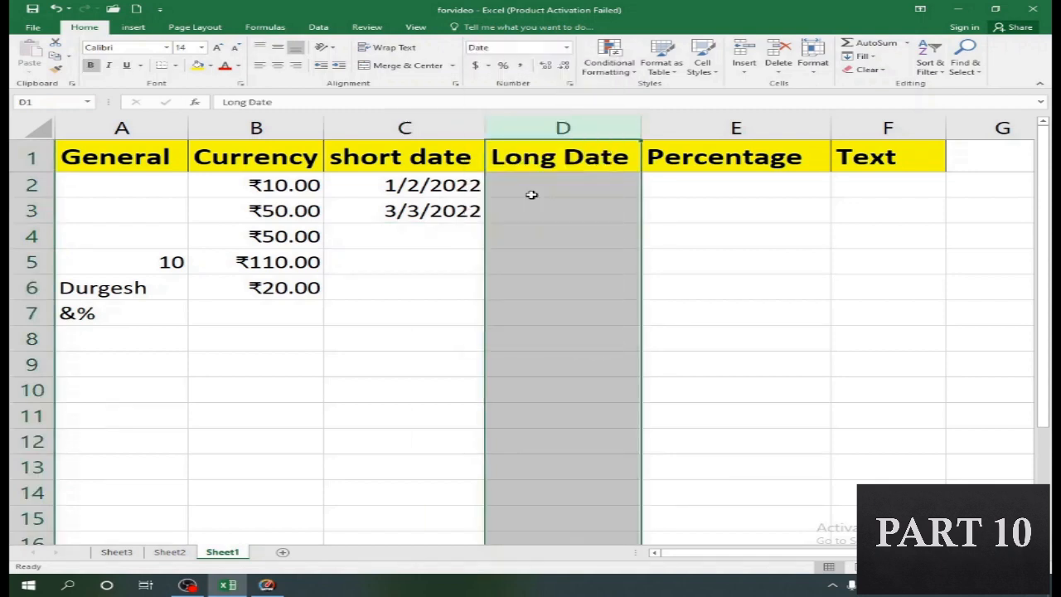
Enter the date 01-02-2022 in cell D2 and widen column D enough to fit the full long date
{"action": "left_click", "coordinate": [552, 187]}
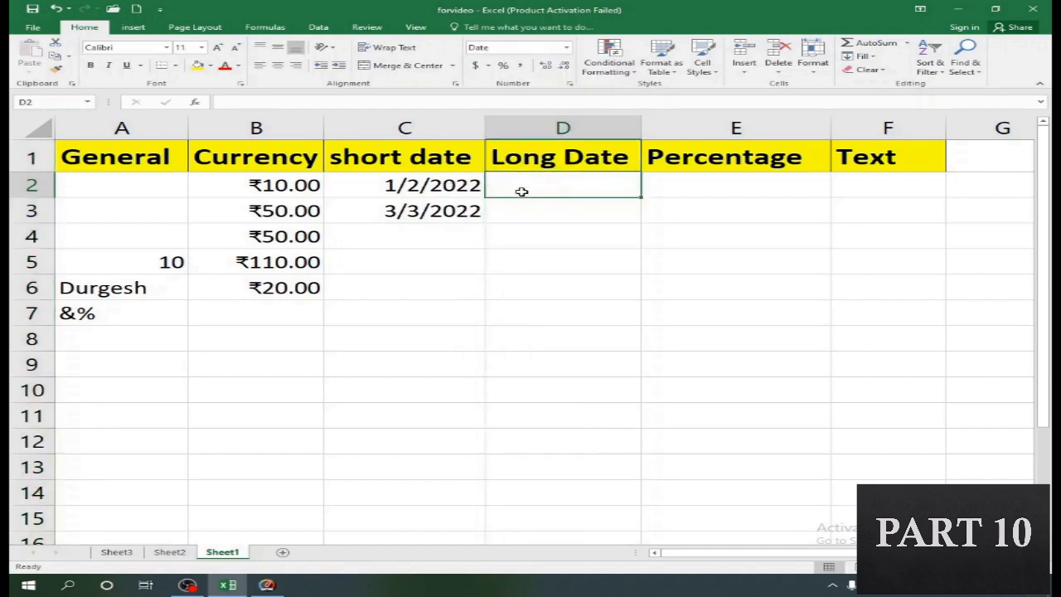
{"action": "type", "text": "01-0"}
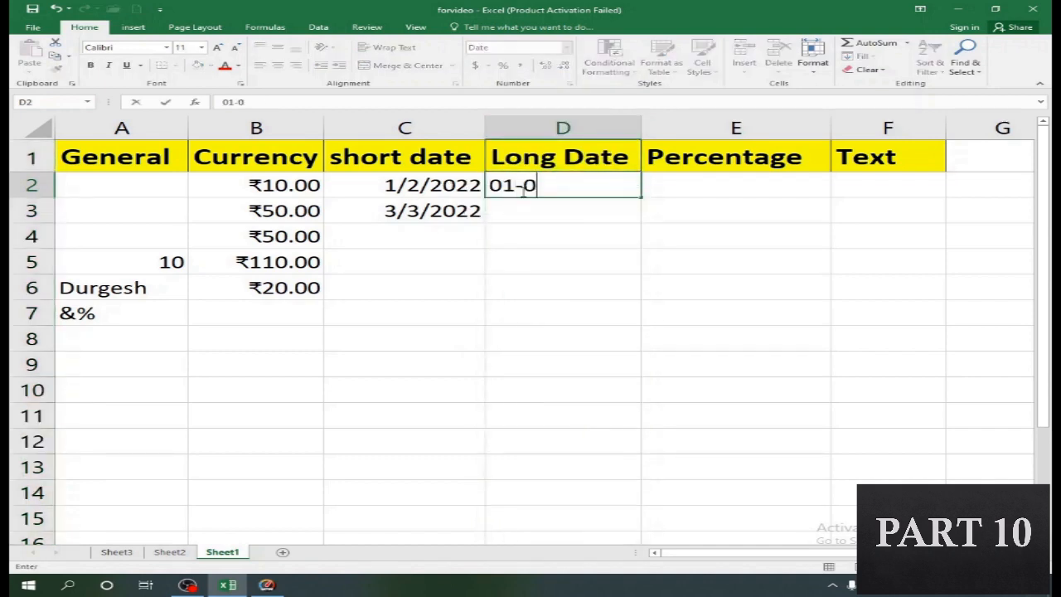
{"action": "type", "text": "2-2022"}
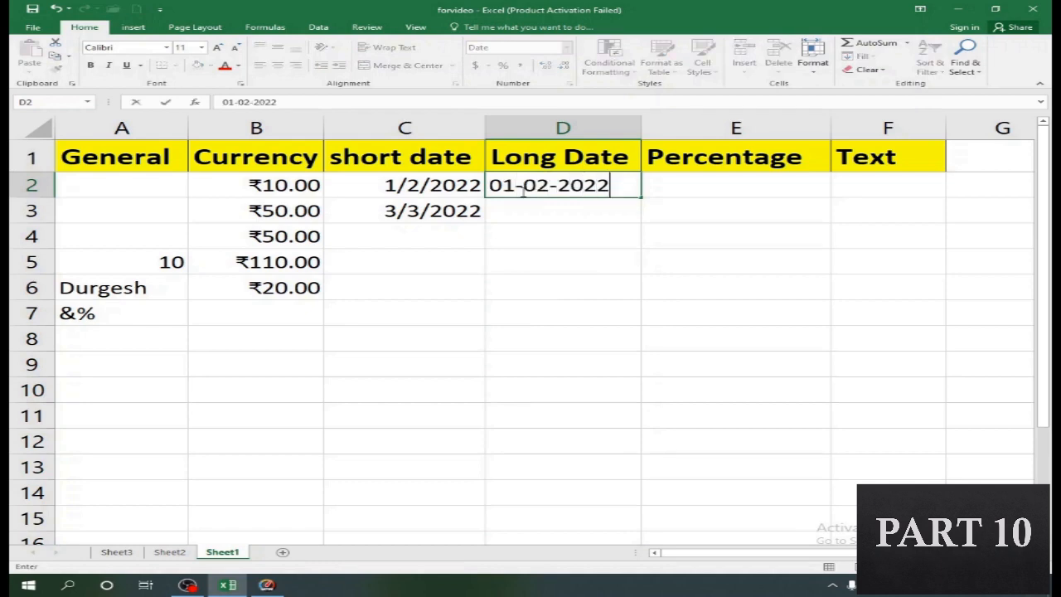
{"action": "key", "text": "Return"}
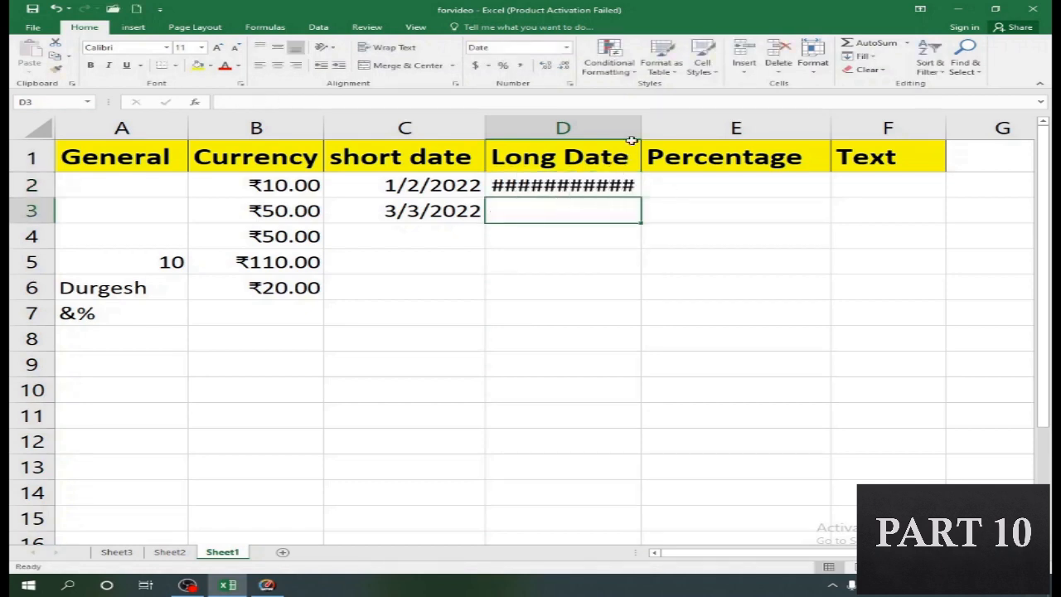
{"action": "left_click_drag", "start_coordinate": [642, 123], "coordinate": [779, 123]}
{"action": "left_click", "coordinate": [617, 186]}
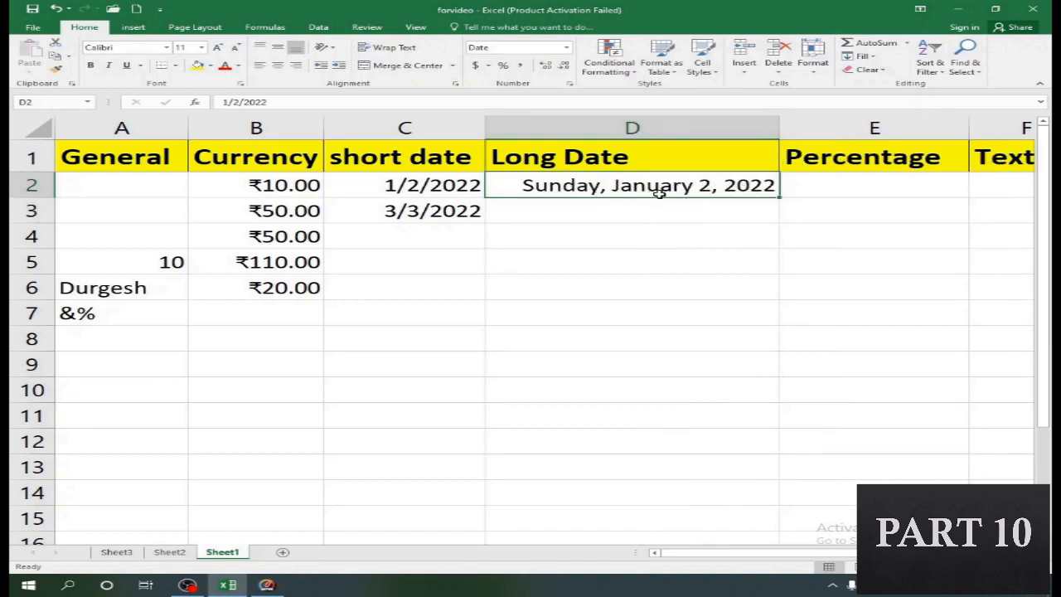
Enter the date 03-03-2022 in cell D3 of the Long Date column
{"action": "left_click", "coordinate": [613, 208]}
{"action": "left_click", "coordinate": [605, 186]}
{"action": "left_click", "coordinate": [599, 208]}
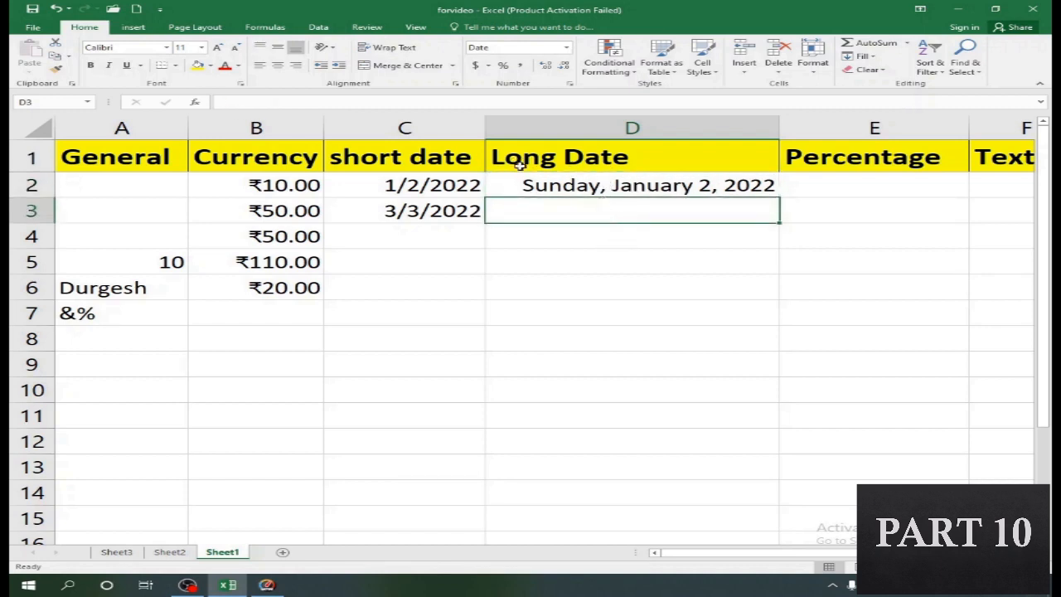
{"action": "left_click", "coordinate": [477, 205]}
{"action": "left_click", "coordinate": [559, 200]}
{"action": "type", "text": "03-03"}
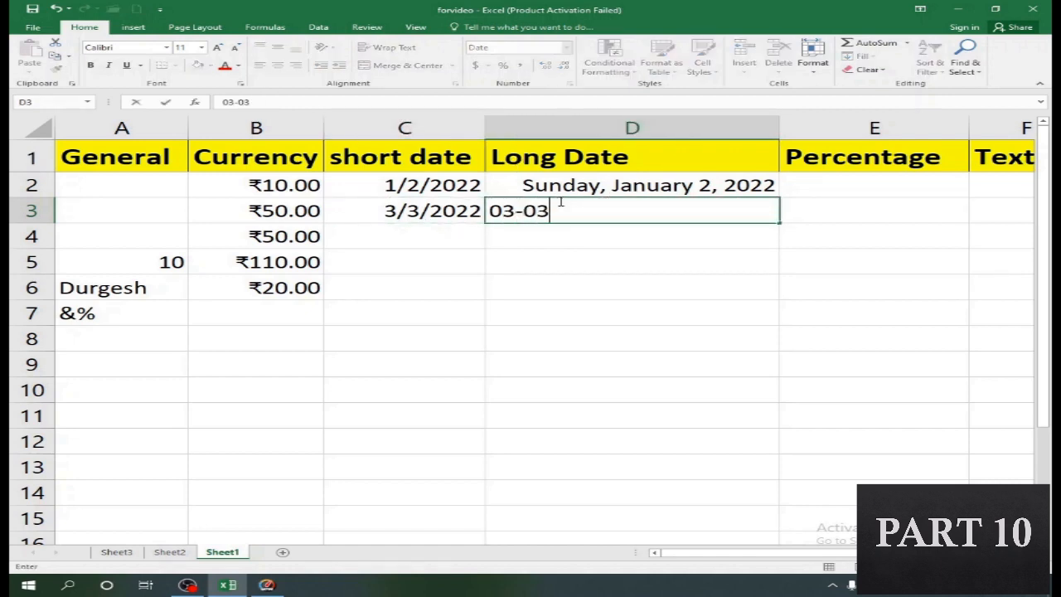
{"action": "type", "text": "-2022"}
{"action": "key", "text": "Return"}
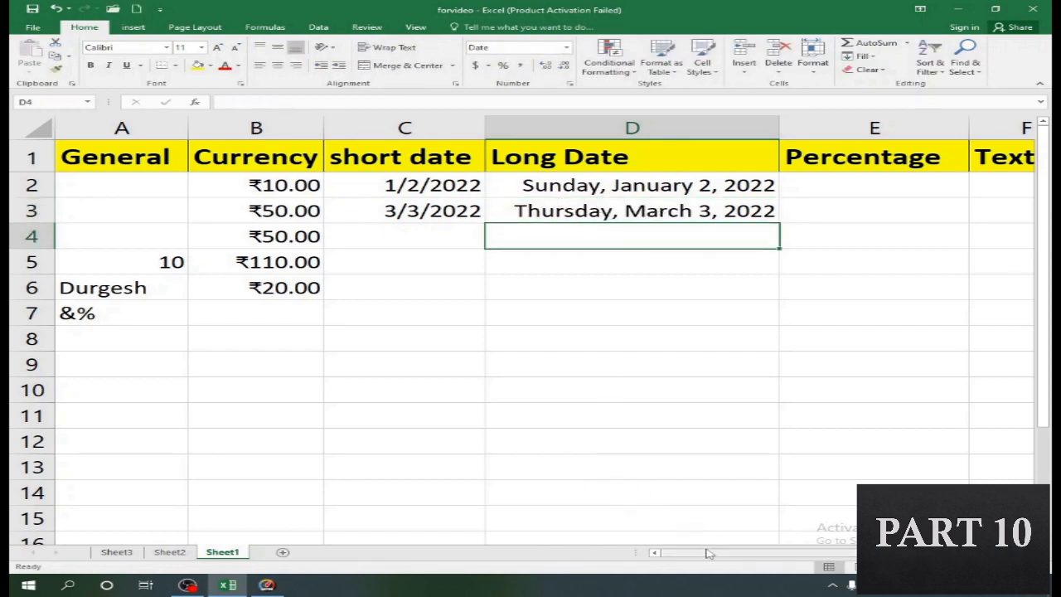
Apply the Percentage number format to the whole of column E
{"action": "left_click_drag", "start_coordinate": [723, 556], "coordinate": [816, 557]}
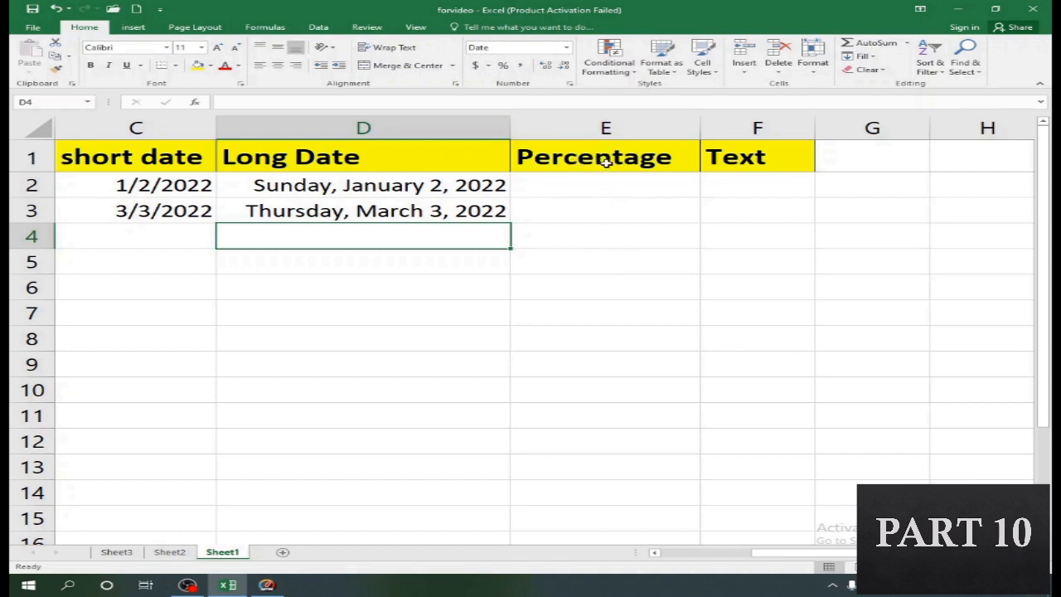
{"action": "left_click", "coordinate": [602, 130]}
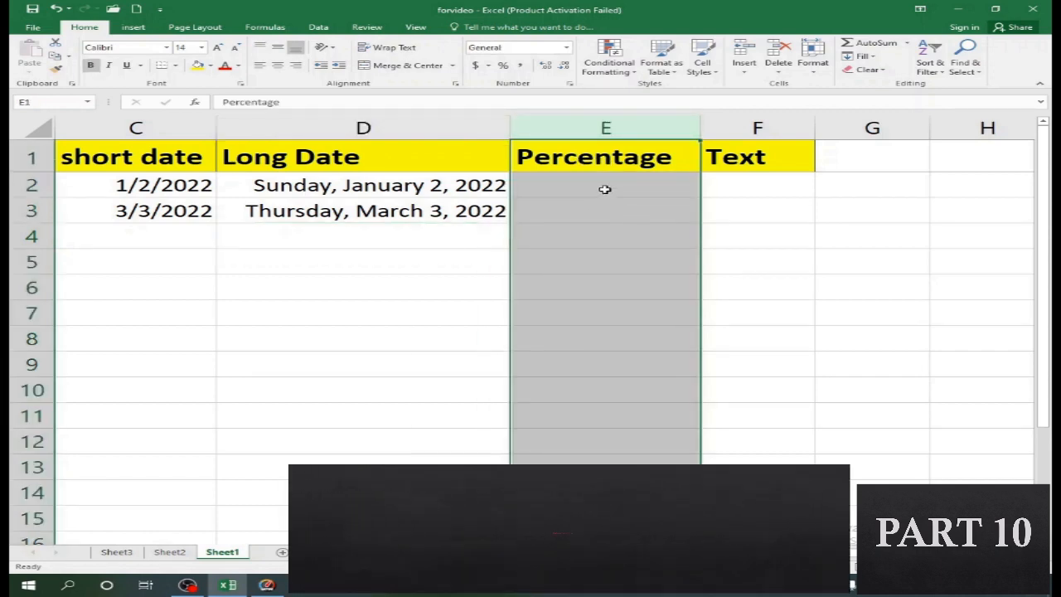
{"action": "left_click", "coordinate": [566, 48]}
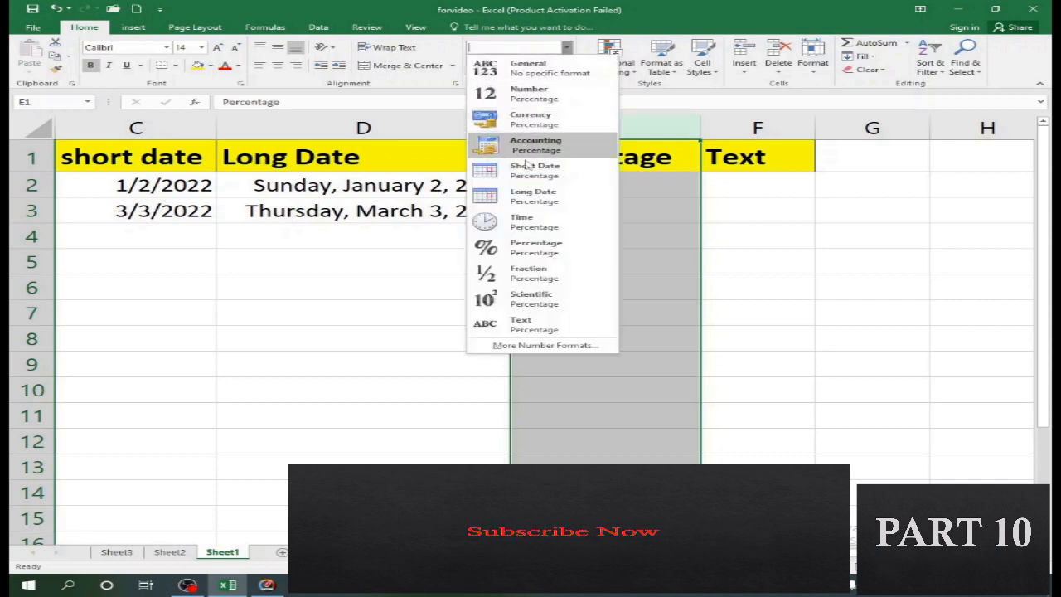
{"action": "left_click", "coordinate": [524, 249]}
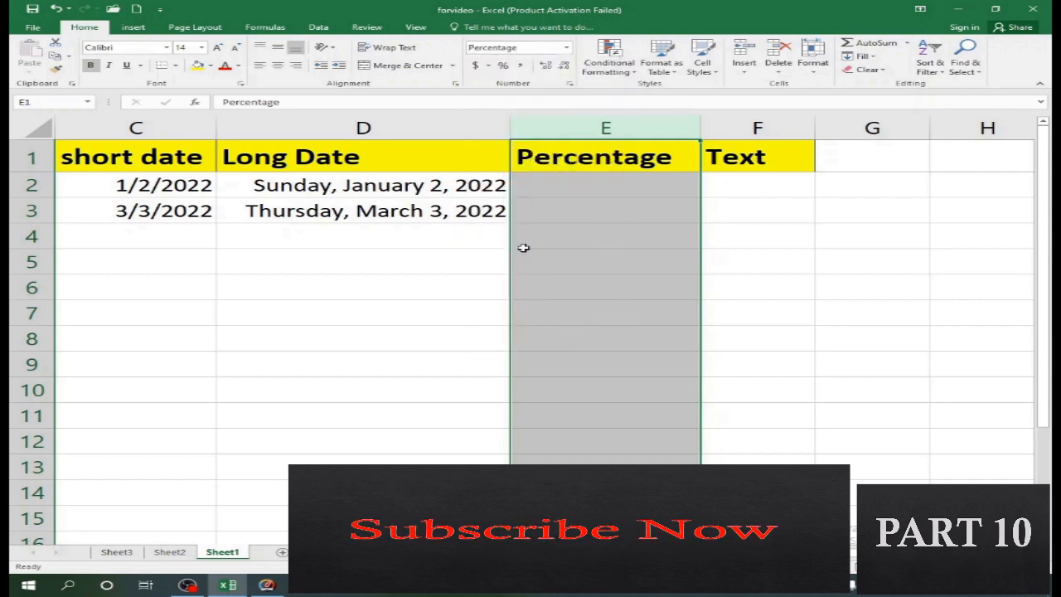
Enter 10 in cell E2 of the Percentage column
{"action": "left_click", "coordinate": [584, 188]}
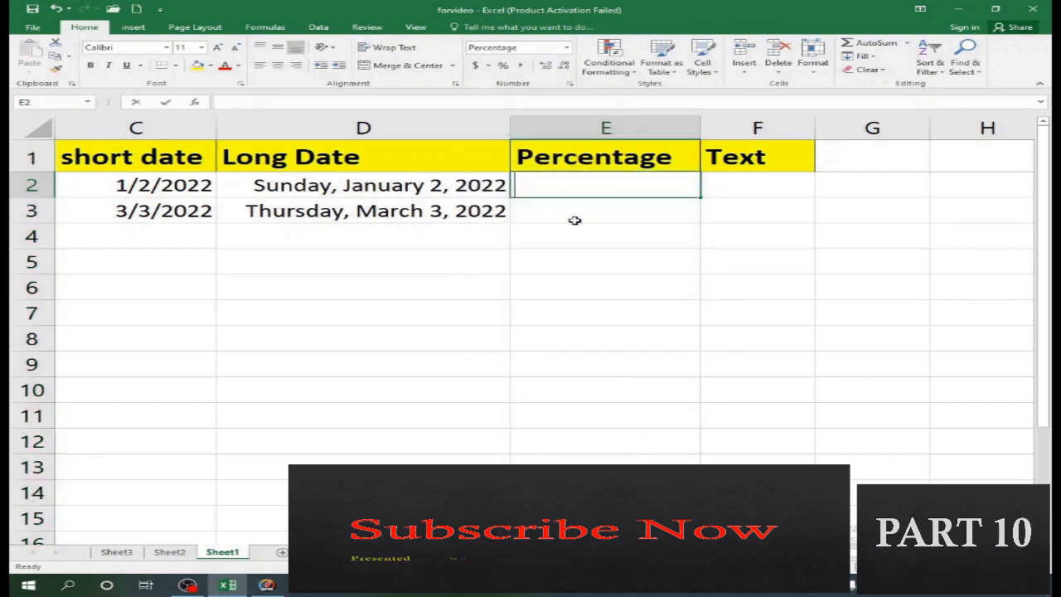
{"action": "type", "text": "10"}
{"action": "key", "text": "Return"}
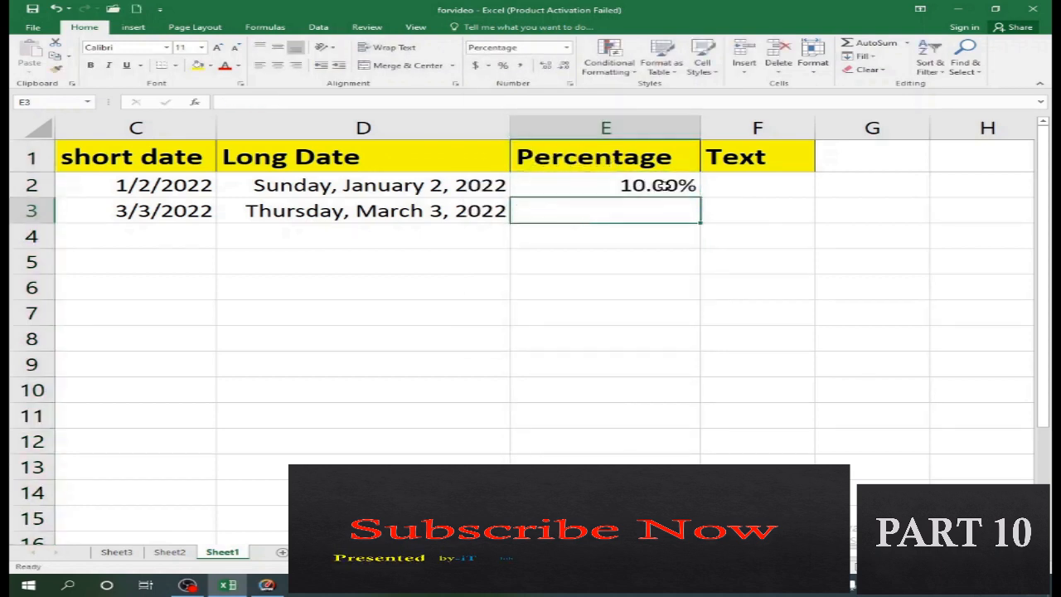
Reduce the whole of column E to zero decimal places so its percentages are whole numbers
{"action": "left_click", "coordinate": [654, 126]}
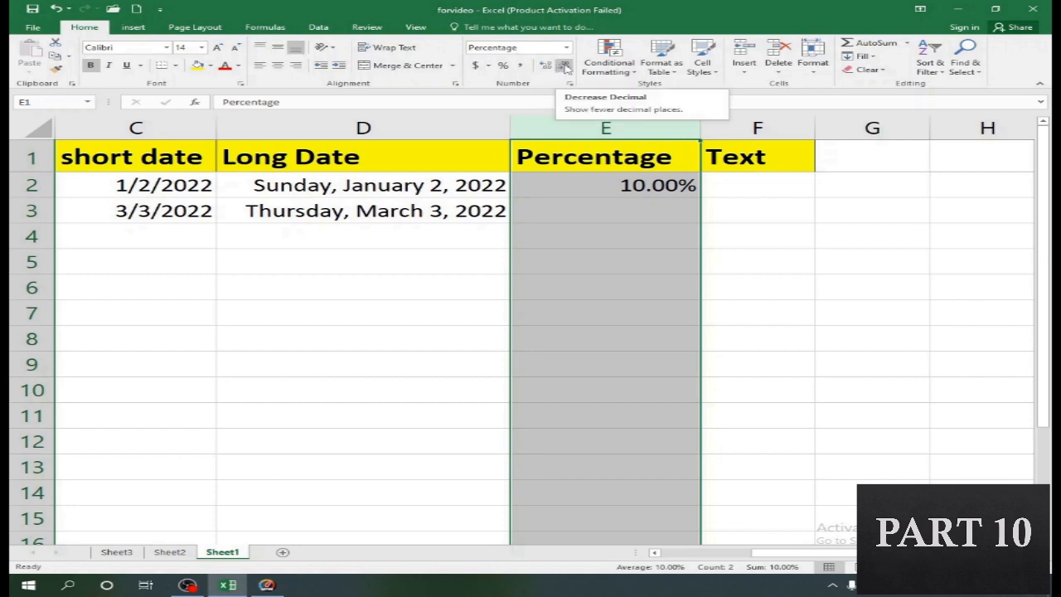
{"action": "left_click", "coordinate": [565, 66]}
{"action": "left_click", "coordinate": [564, 66]}
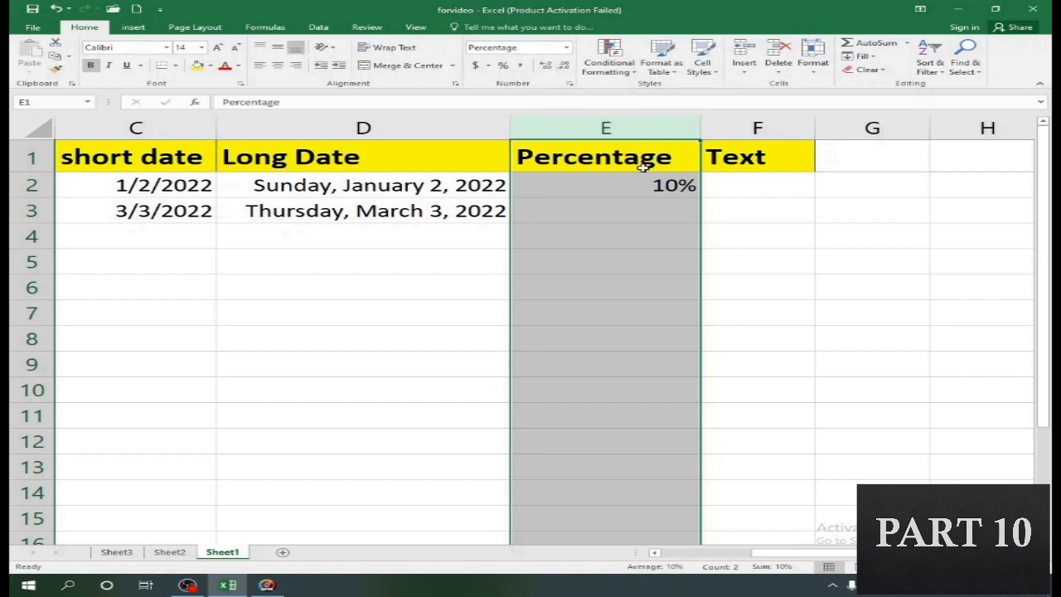
Enter 20 in cell E3 of the Percentage column
{"action": "left_click", "coordinate": [645, 213]}
{"action": "type", "text": "20"}
{"action": "key", "text": "Return"}
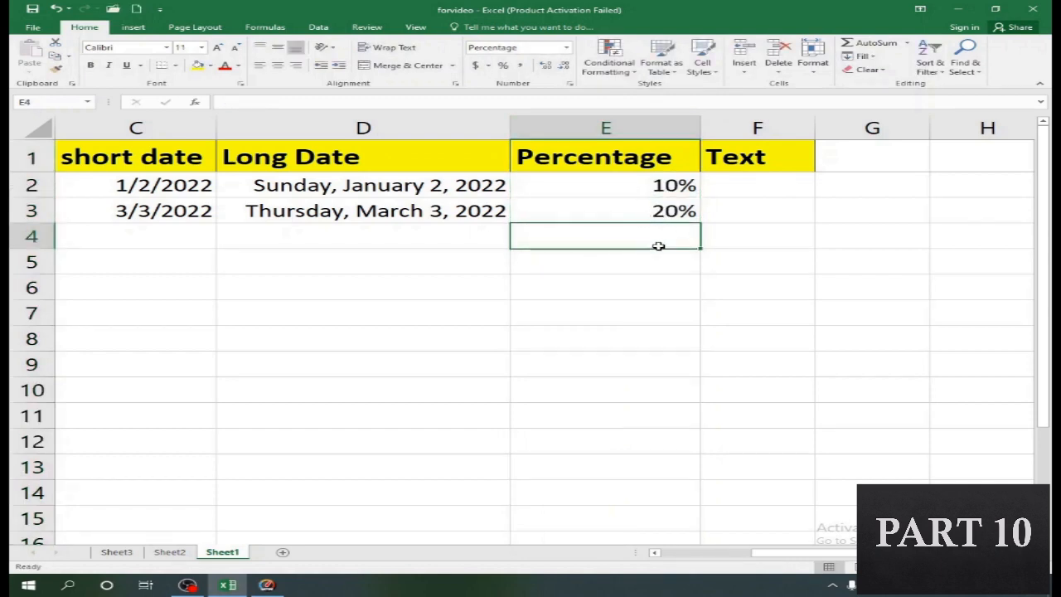
Enter 50 in cell E4 and set the whole of column E to one decimal place
{"action": "type", "text": "50"}
{"action": "key", "text": "Return"}
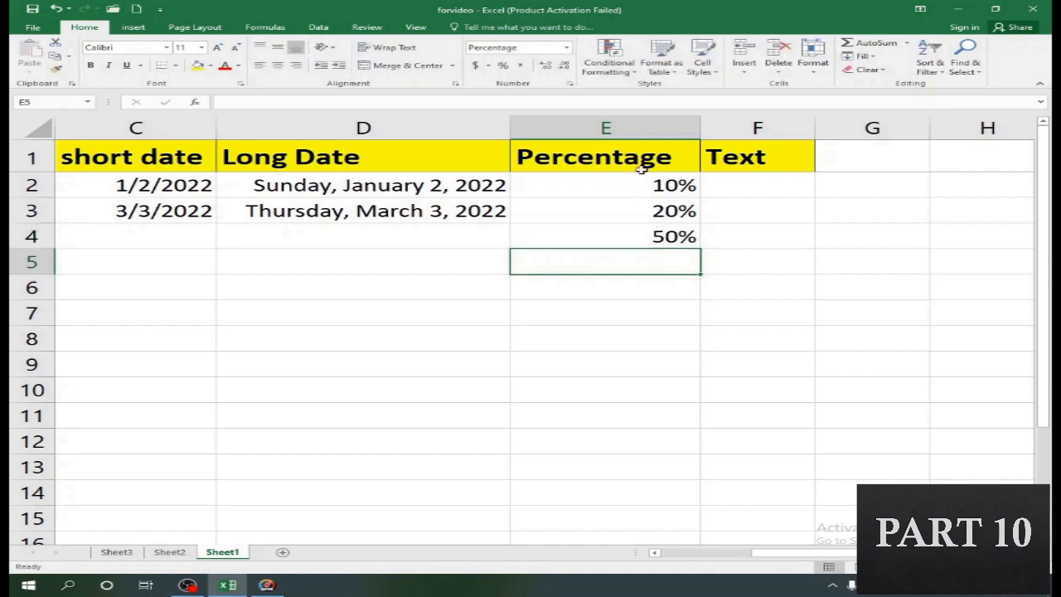
{"action": "left_click", "coordinate": [649, 127]}
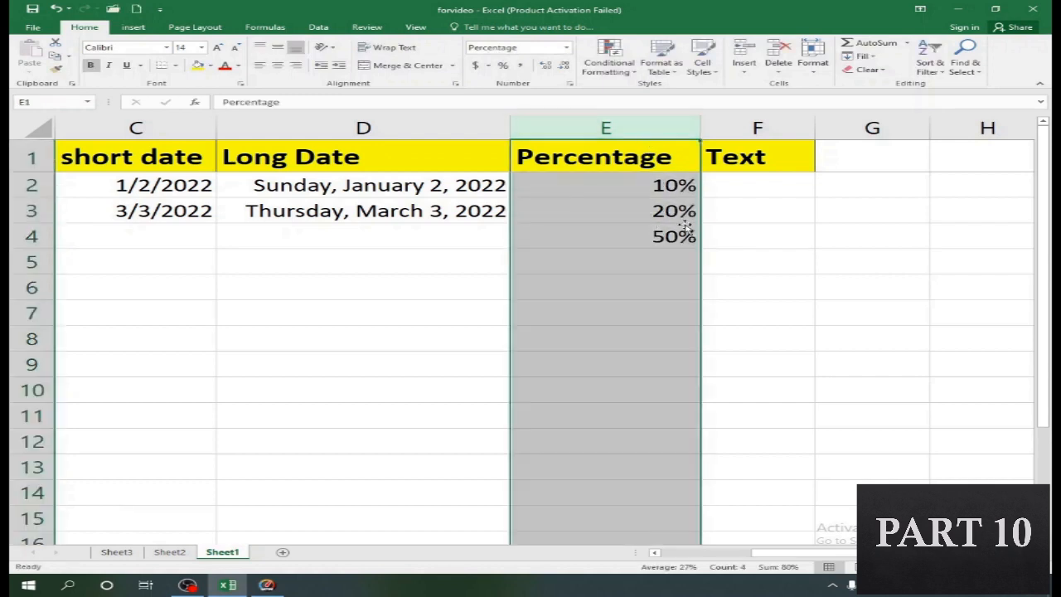
{"action": "left_click", "coordinate": [546, 68]}
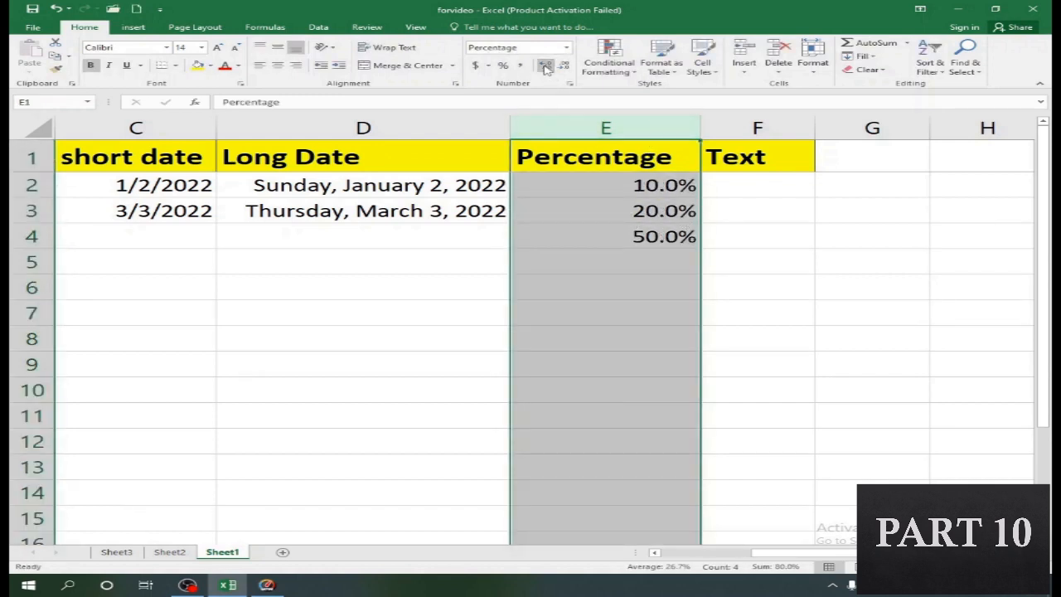
Enter 100 in cell E5 of the Percentage column
{"action": "left_click", "coordinate": [626, 262]}
{"action": "type", "text": "10"}
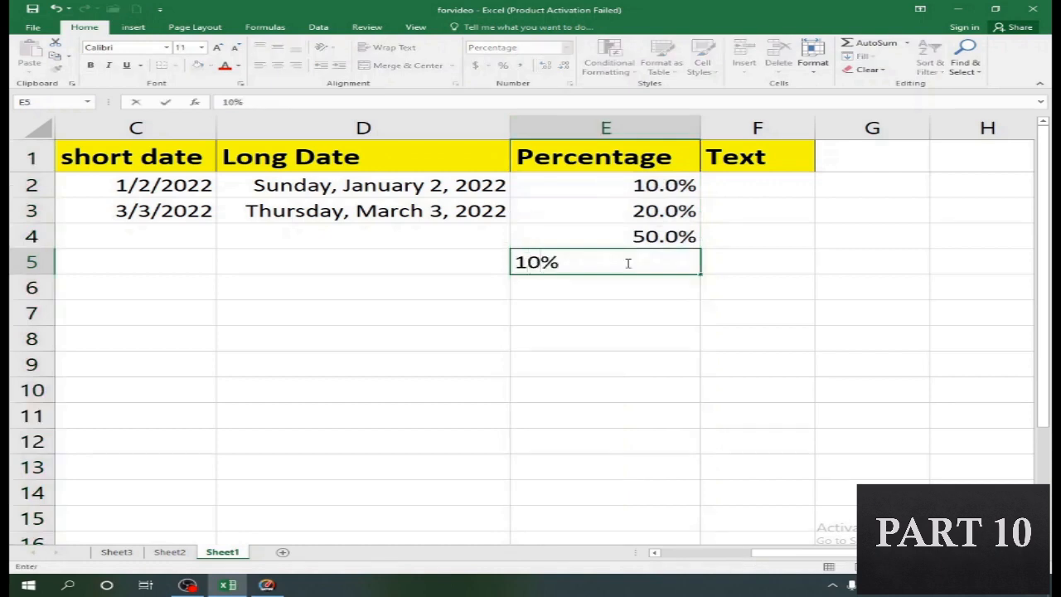
{"action": "type", "text": "0"}
{"action": "key", "text": "Return"}
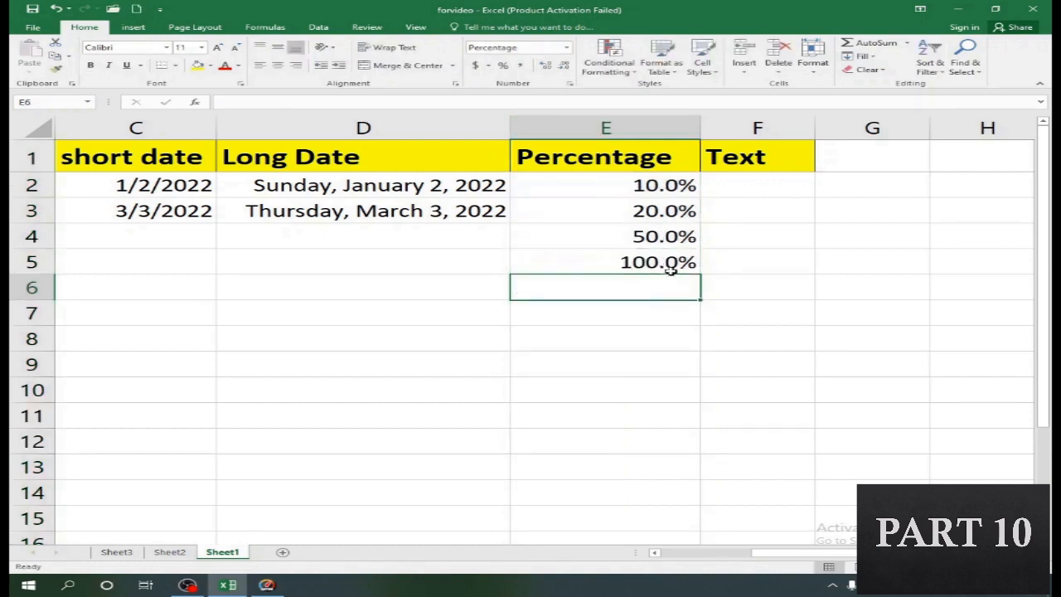
Widen column F, the Text column, to about one and a half times its width
{"action": "left_click", "coordinate": [775, 187]}
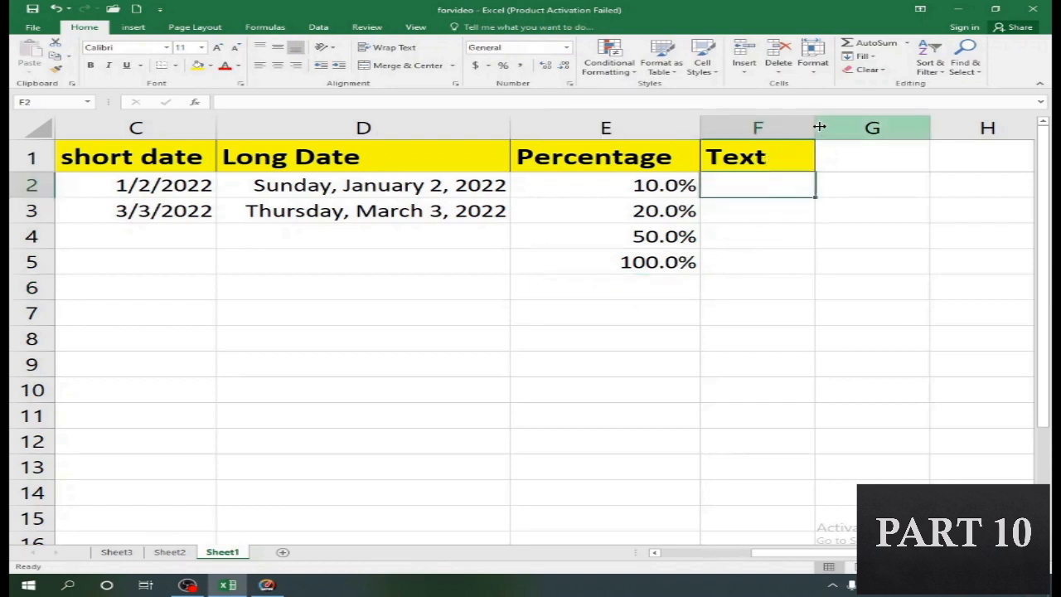
{"action": "left_click_drag", "start_coordinate": [815, 126], "coordinate": [876, 127]}
{"action": "left_click", "coordinate": [779, 208]}
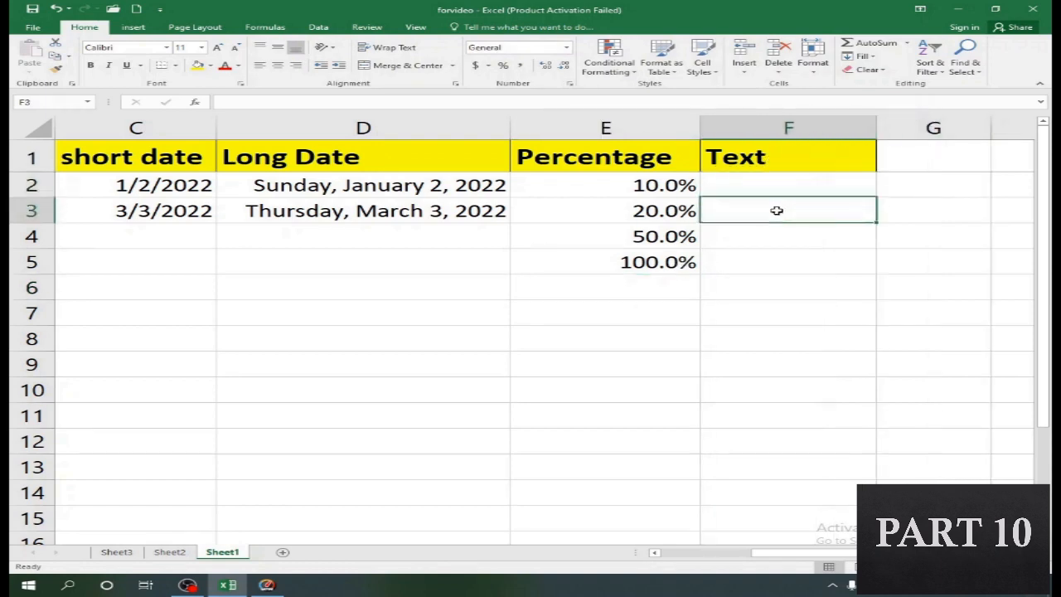
{"action": "left_click", "coordinate": [777, 179]}
{"action": "left_click", "coordinate": [778, 210]}
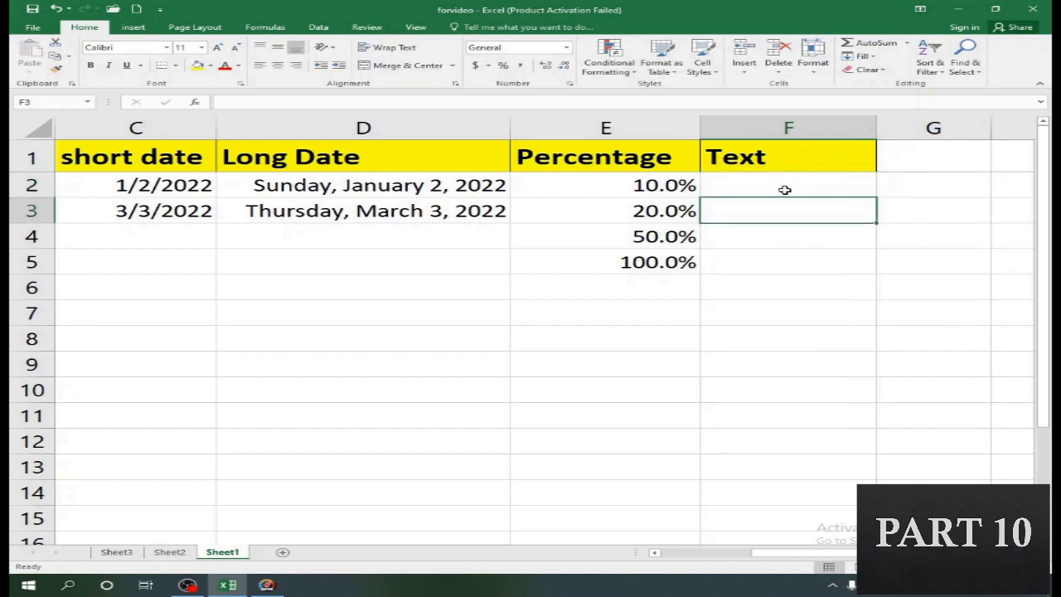
{"action": "left_click", "coordinate": [785, 186]}
Apply the Text number format to the whole of column F
{"action": "left_click", "coordinate": [790, 126]}
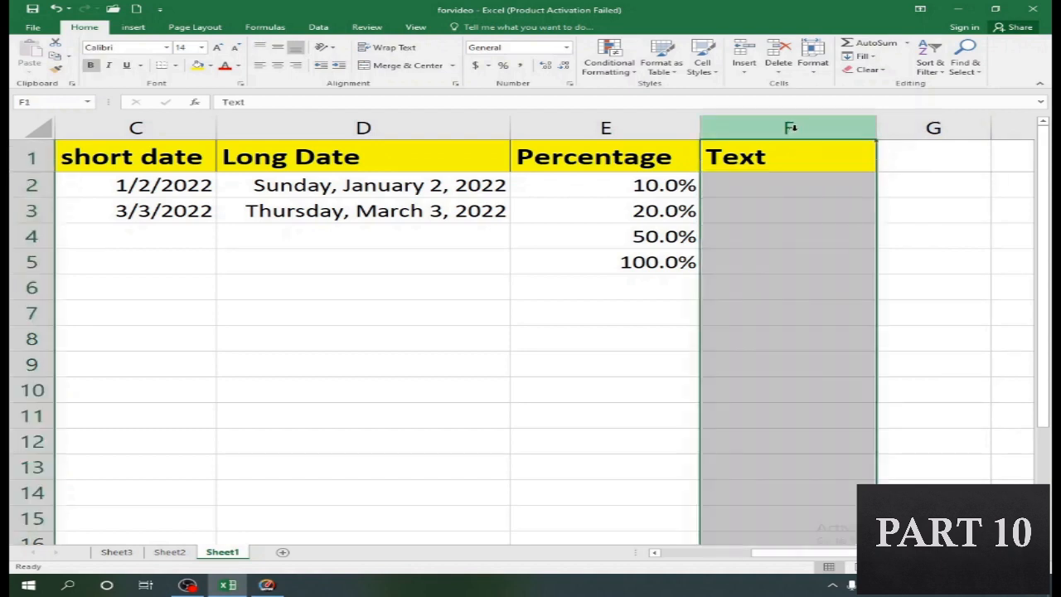
{"action": "left_click", "coordinate": [567, 47]}
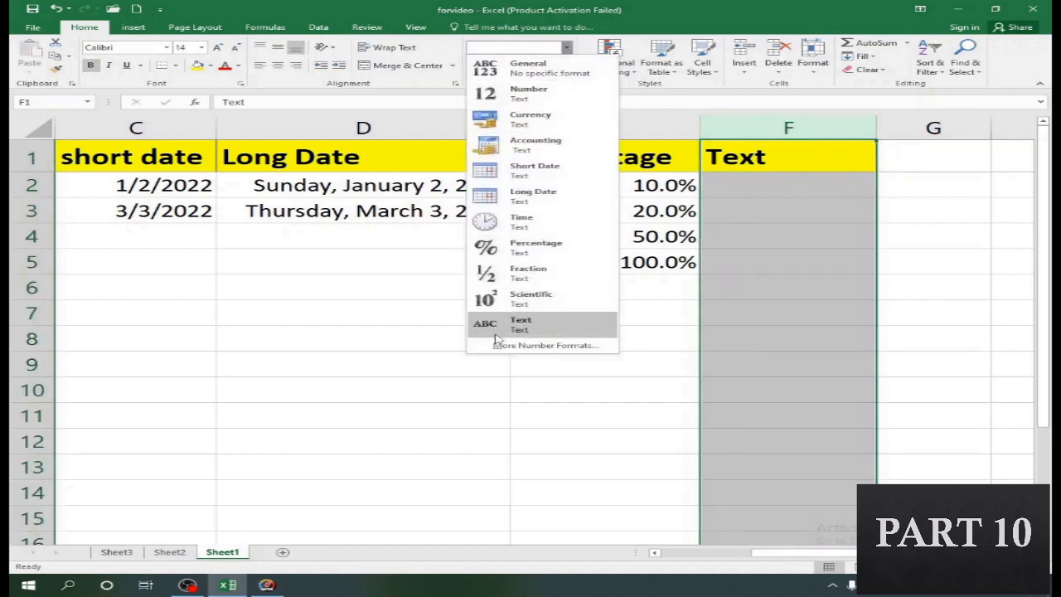
{"action": "left_click", "coordinate": [527, 328]}
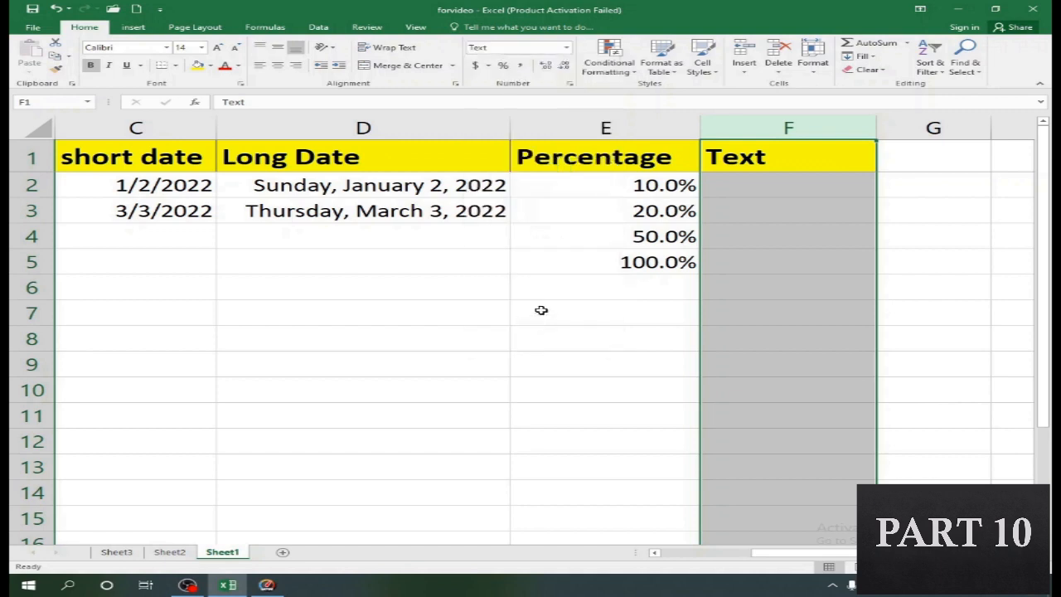
{"action": "left_click", "coordinate": [774, 193]}
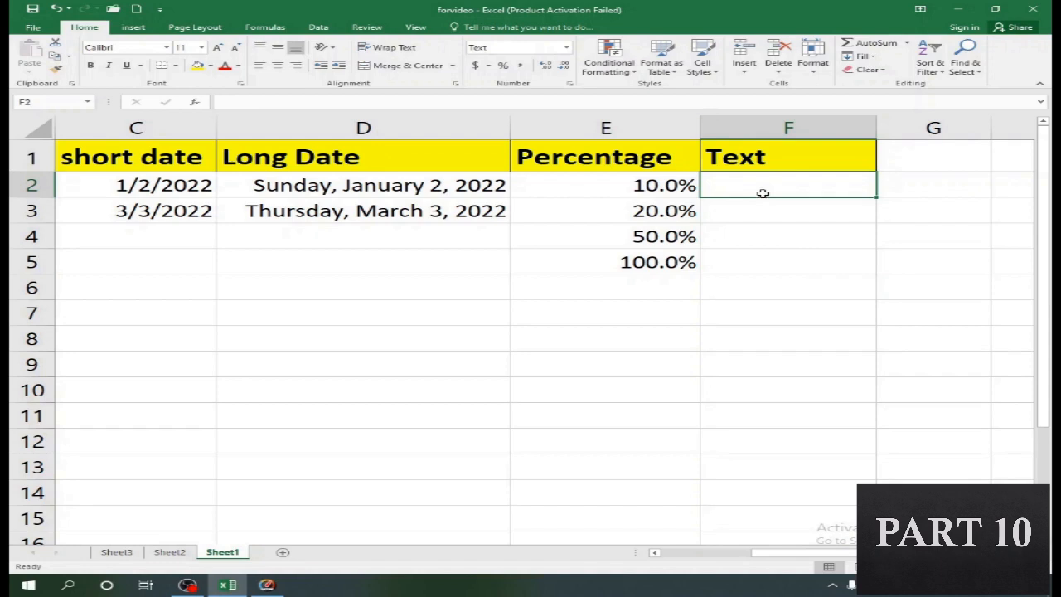
{"action": "type", "text": "10233654"}
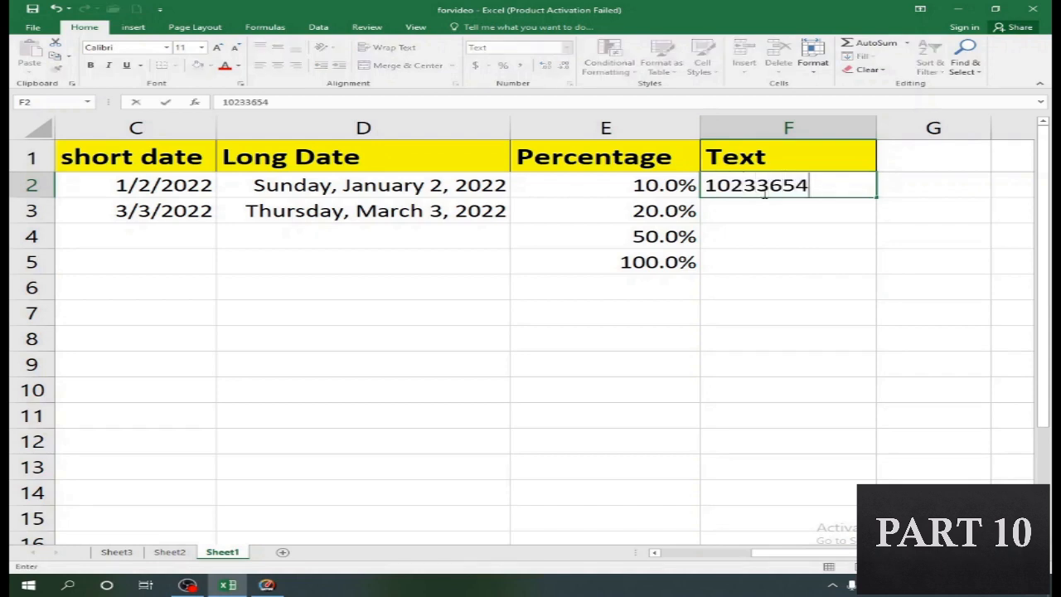
{"action": "type", "text": "85"}
{"action": "key", "text": "Return"}
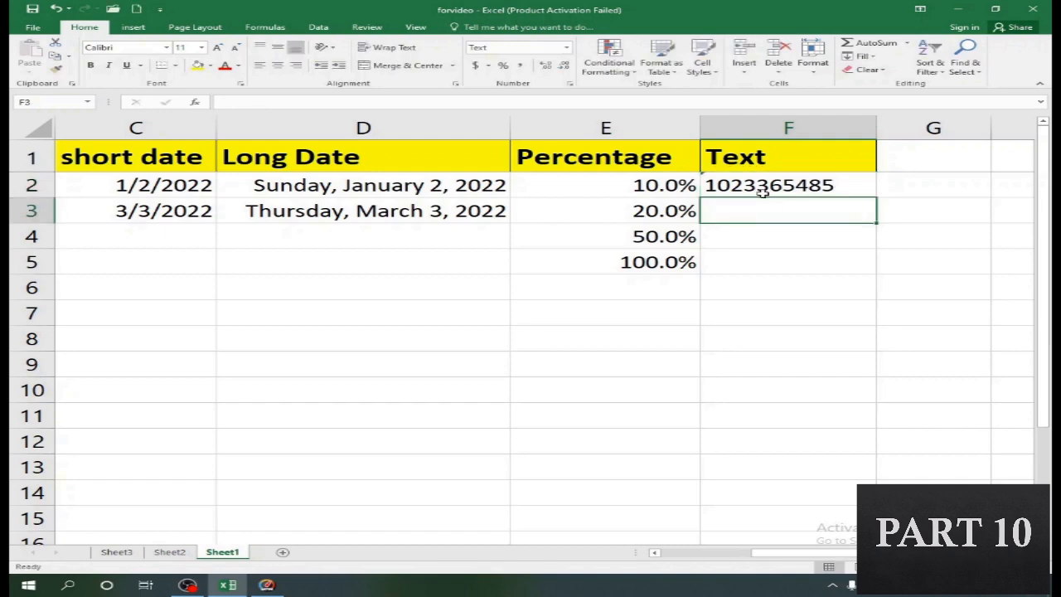
Enter 400 in cell F3 of the Text column
{"action": "left_click", "coordinate": [785, 184]}
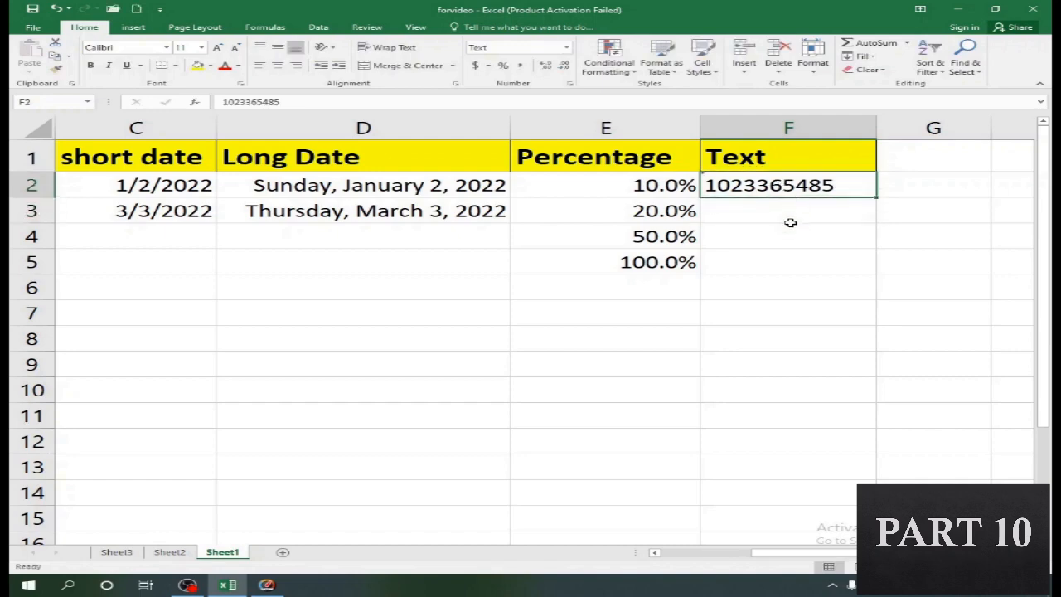
{"action": "scroll", "coordinate": [790, 223], "scroll_direction": "up", "scroll_amount": 2}
{"action": "left_click", "coordinate": [749, 244]}
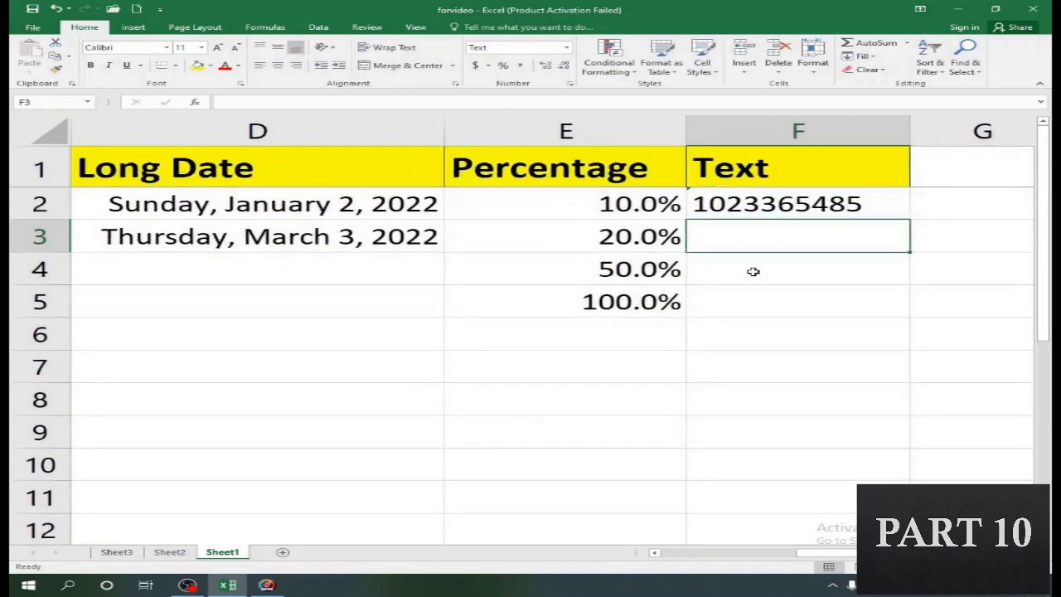
{"action": "type", "text": "400"}
{"action": "left_click", "coordinate": [752, 272]}
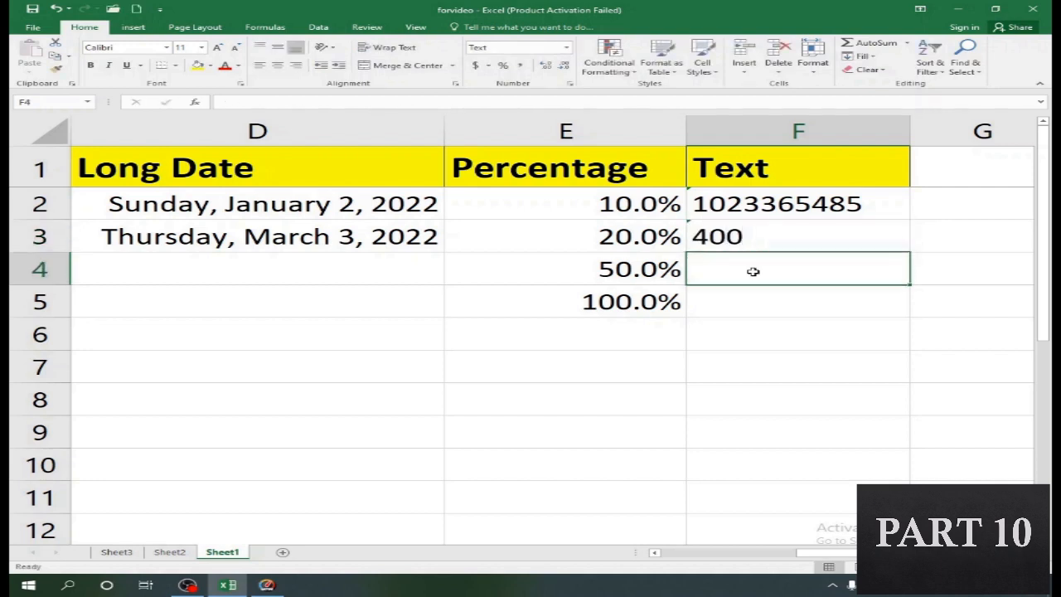
Enter 10 in cell F5 and 20 in cell F6 of the Text column
{"action": "left_click", "coordinate": [742, 302]}
{"action": "type", "text": "10"}
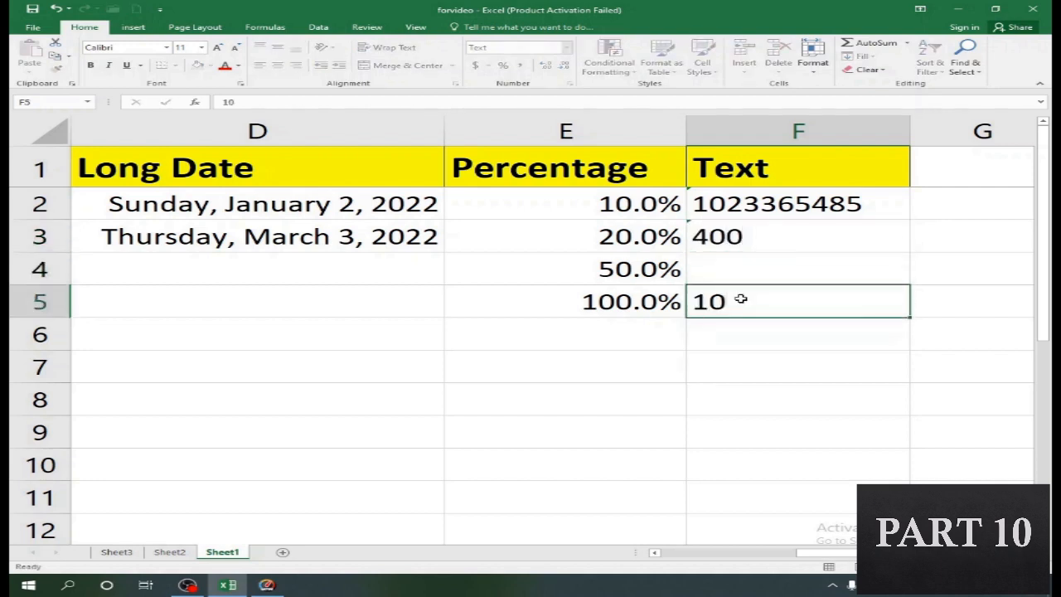
{"action": "key", "text": "Return"}
{"action": "type", "text": "20"}
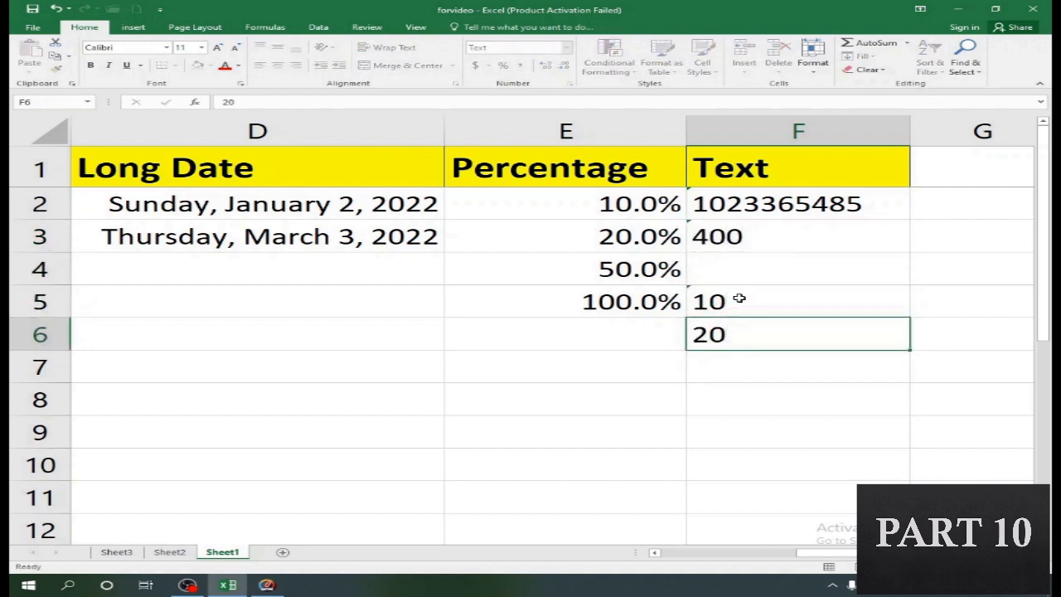
{"action": "key", "text": "Return"}
Try to add the two text-formatted numbers by entering the formula =F5+F6 in cell F7
{"action": "left_click", "coordinate": [705, 303]}
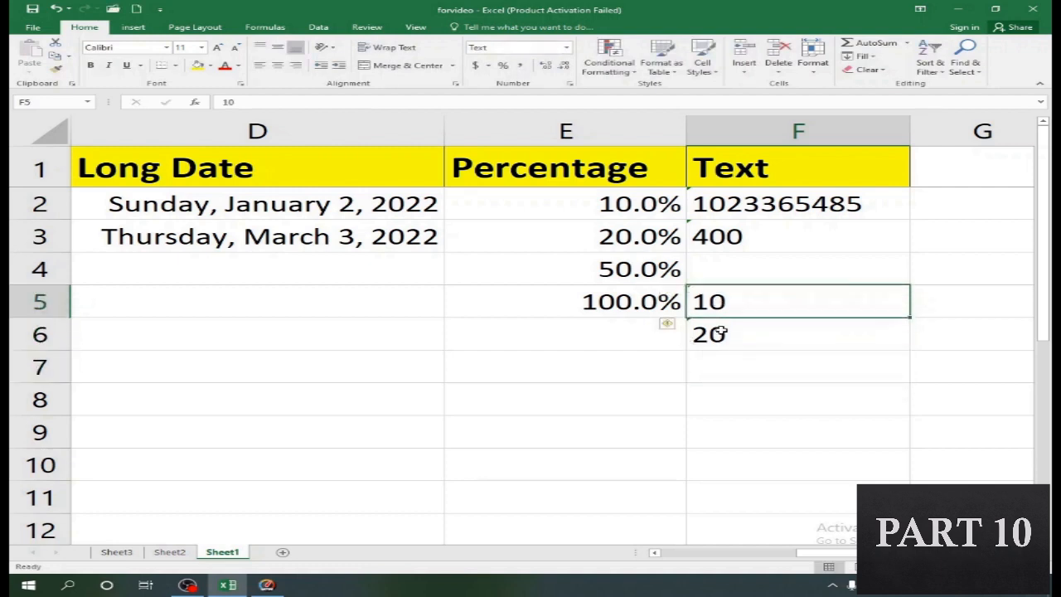
{"action": "left_click", "coordinate": [711, 334]}
{"action": "left_click", "coordinate": [729, 365]}
{"action": "type", "text": "="}
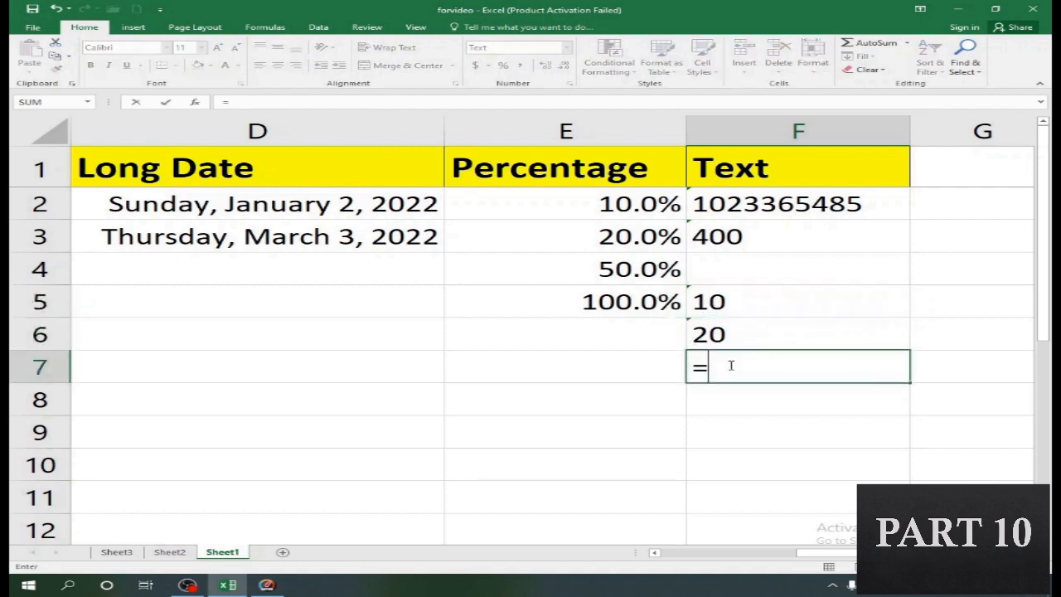
{"action": "left_click", "coordinate": [713, 302]}
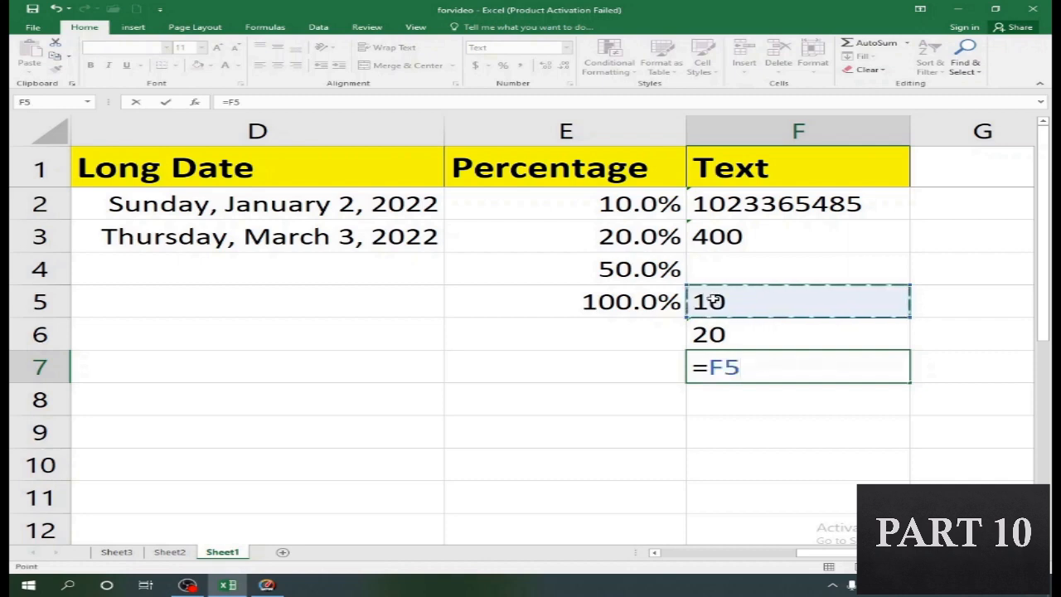
{"action": "type", "text": "+"}
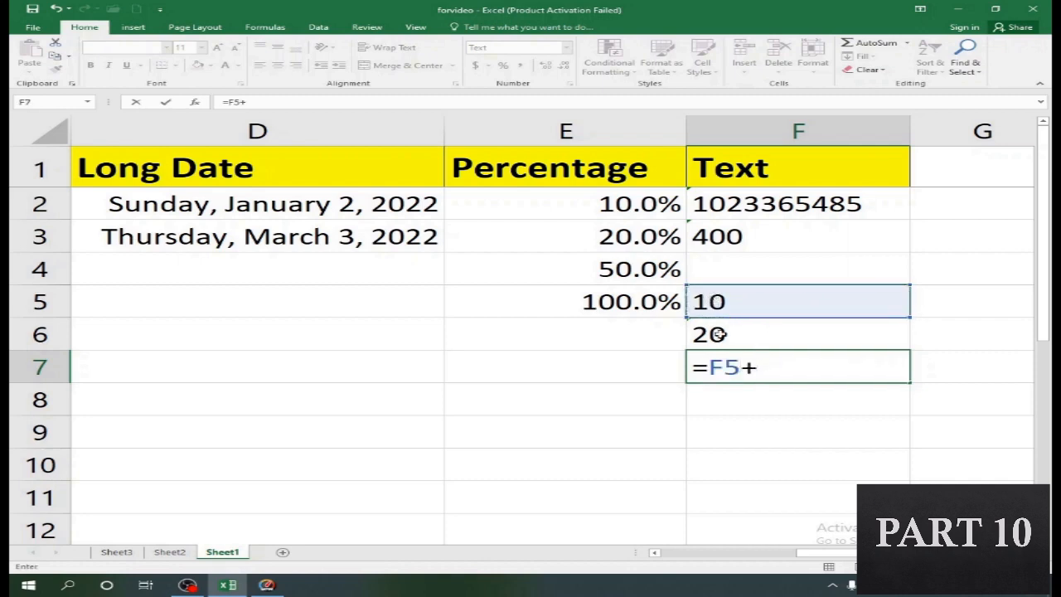
{"action": "left_click", "coordinate": [722, 334]}
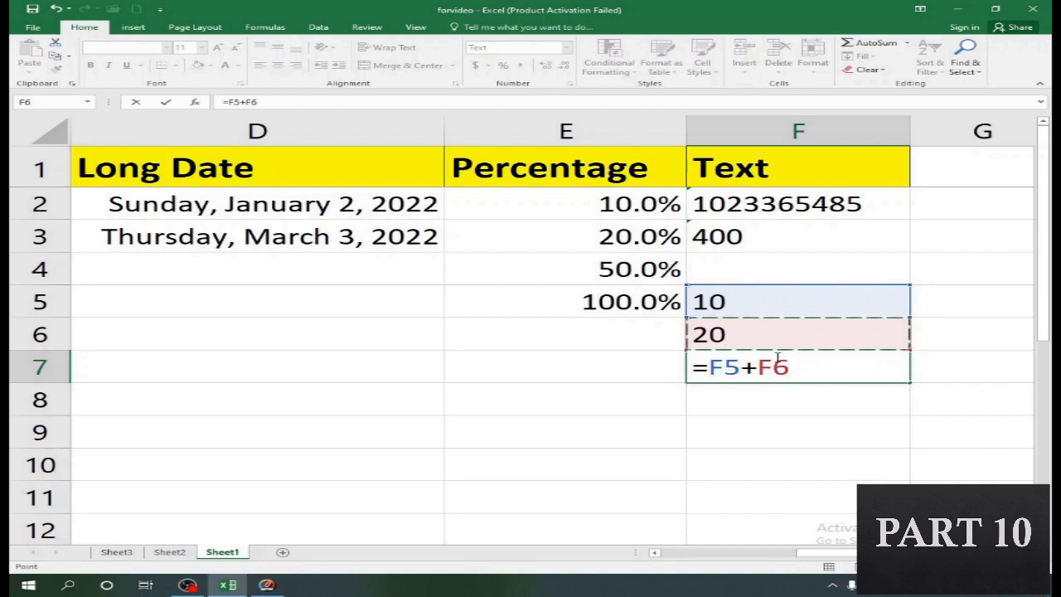
{"action": "key", "text": "Return"}
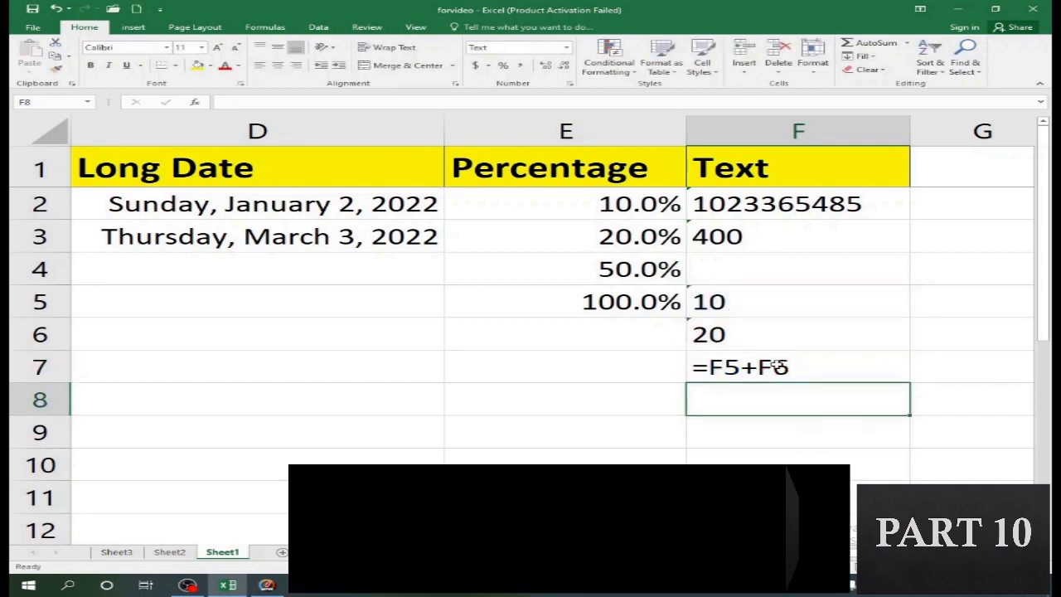
{"action": "left_click", "coordinate": [770, 365]}
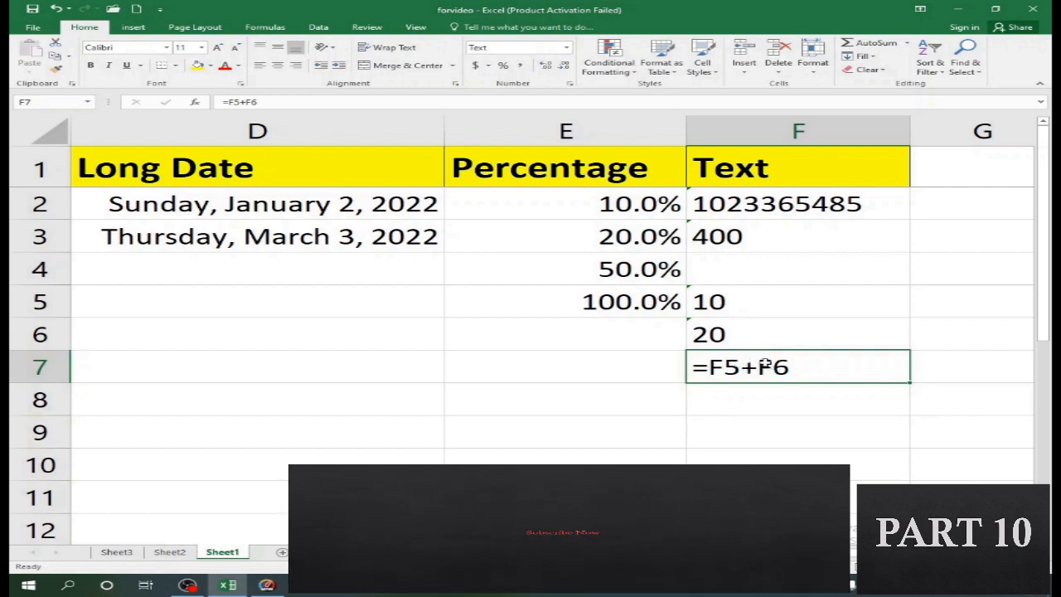
{"action": "left_click_drag", "start_coordinate": [754, 304], "coordinate": [744, 339]}
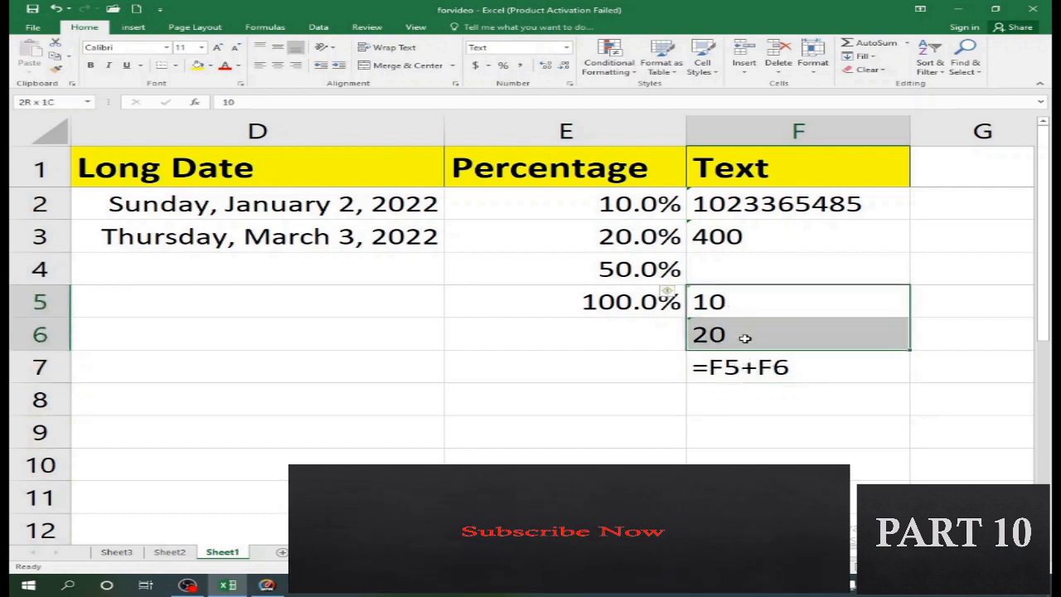
{"action": "left_click", "coordinate": [772, 370]}
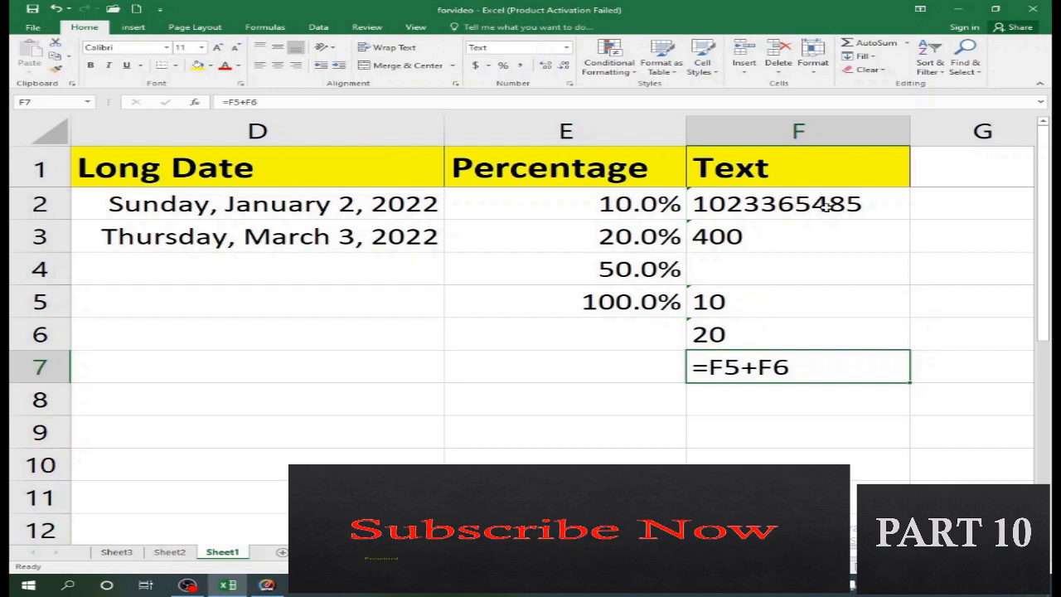
{"action": "left_click", "coordinate": [860, 207]}
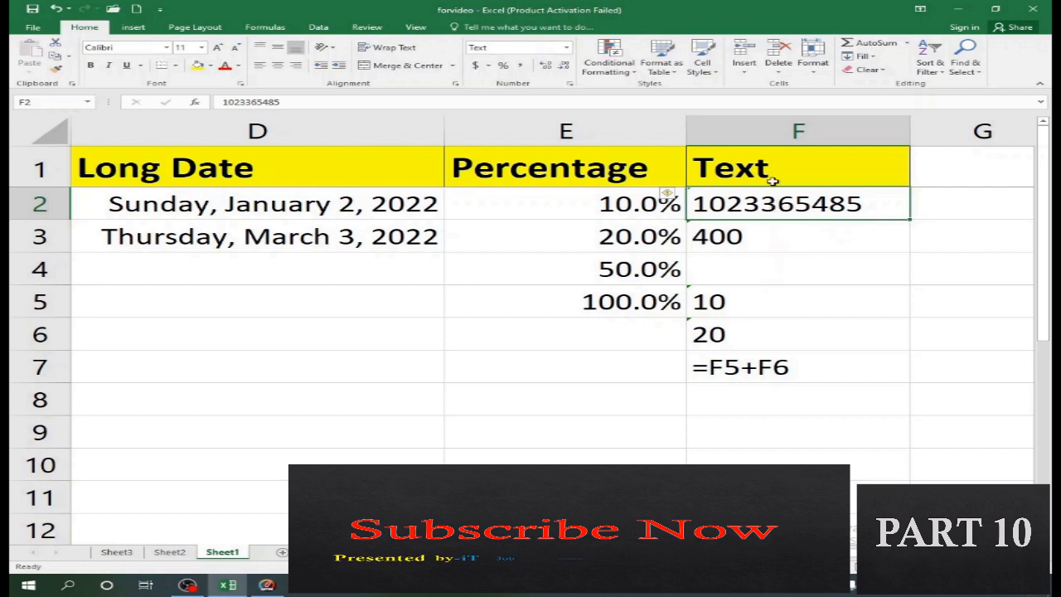
{"action": "left_click", "coordinate": [795, 126]}
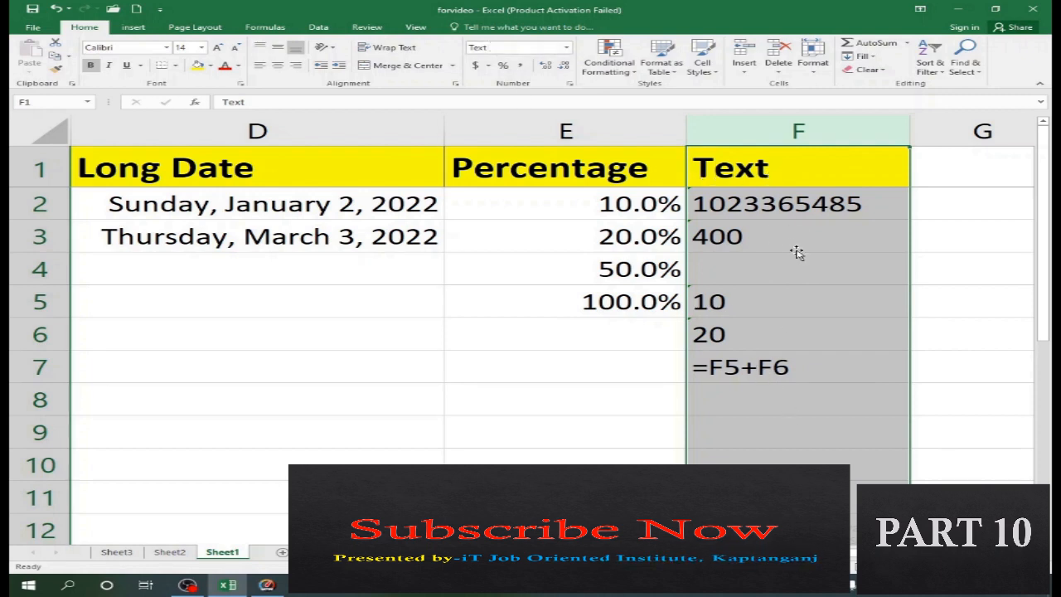
Apply the Number format to cells F5 through F7
{"action": "left_click_drag", "start_coordinate": [756, 299], "coordinate": [779, 369]}
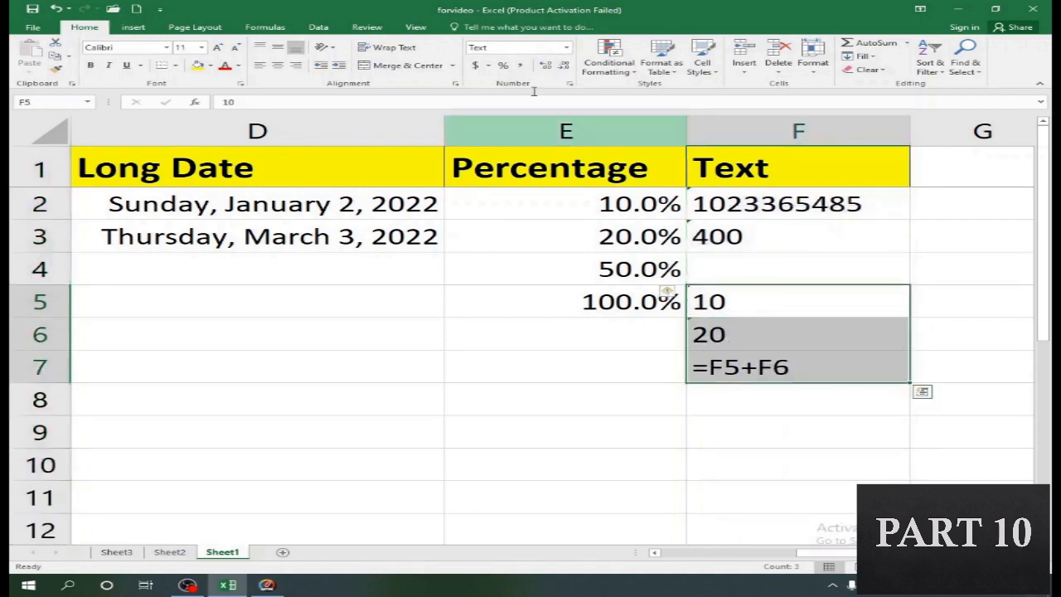
{"action": "left_click", "coordinate": [569, 52]}
{"action": "left_click", "coordinate": [531, 97]}
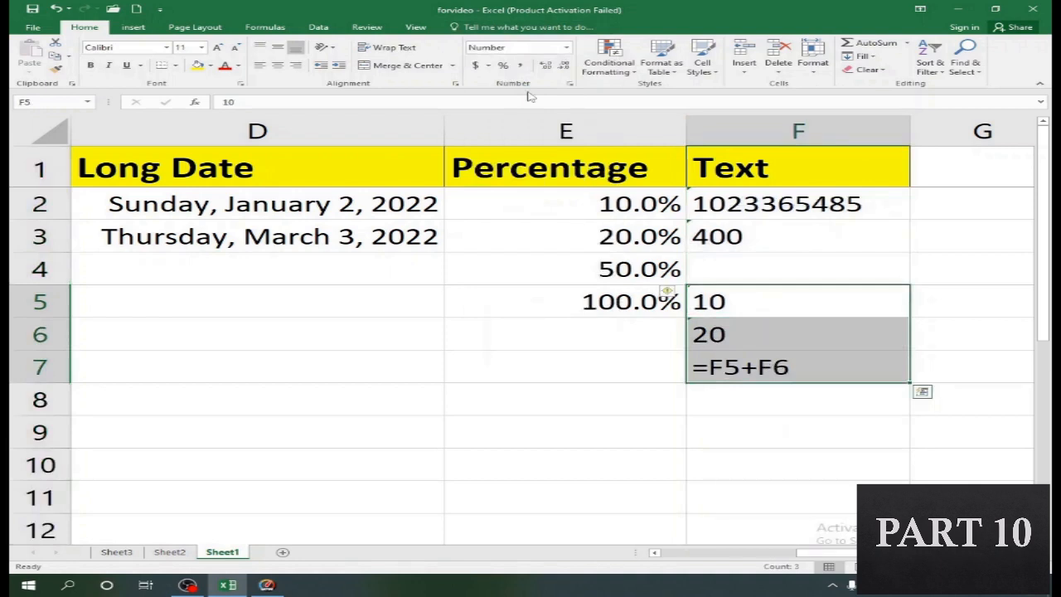
{"action": "left_click", "coordinate": [748, 311]}
Clear the formula text in cell F7 and re-enter =F5+F6 to add the two numbers above it, then review the cells involved
{"action": "left_click", "coordinate": [789, 366]}
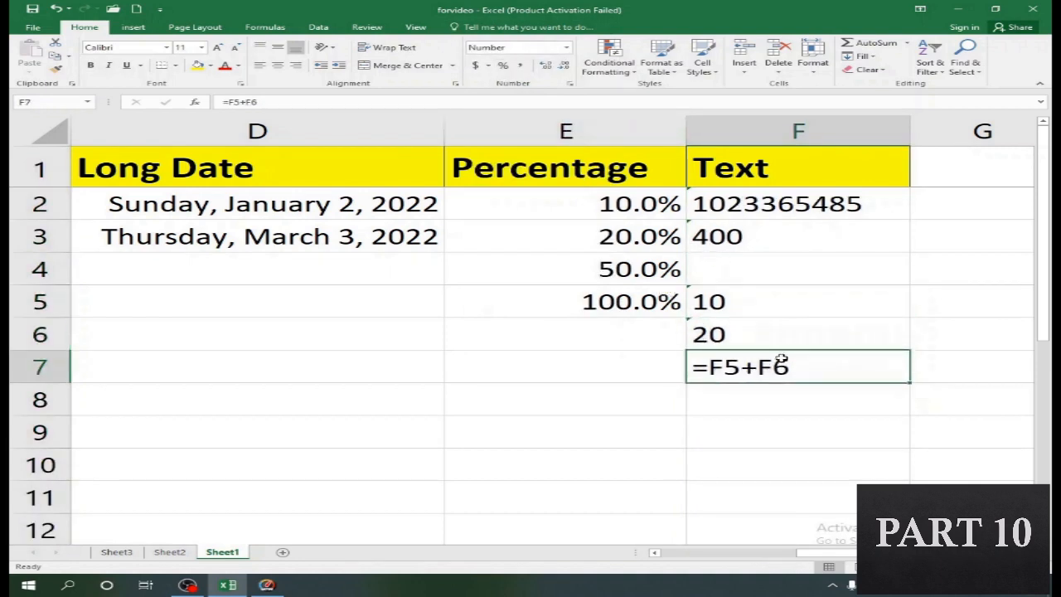
{"action": "key", "text": "Delete"}
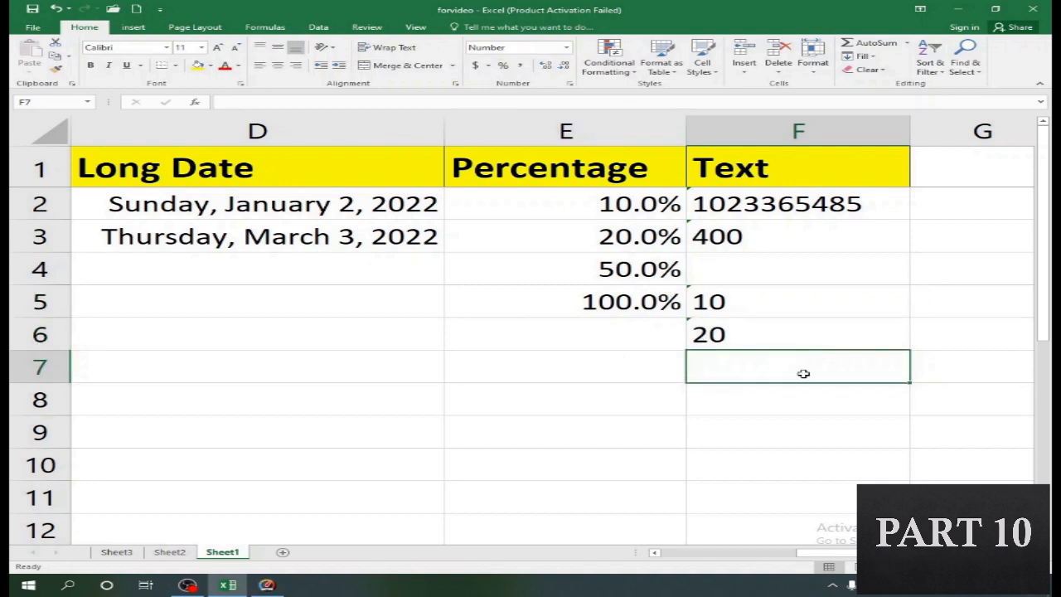
{"action": "type", "text": "="}
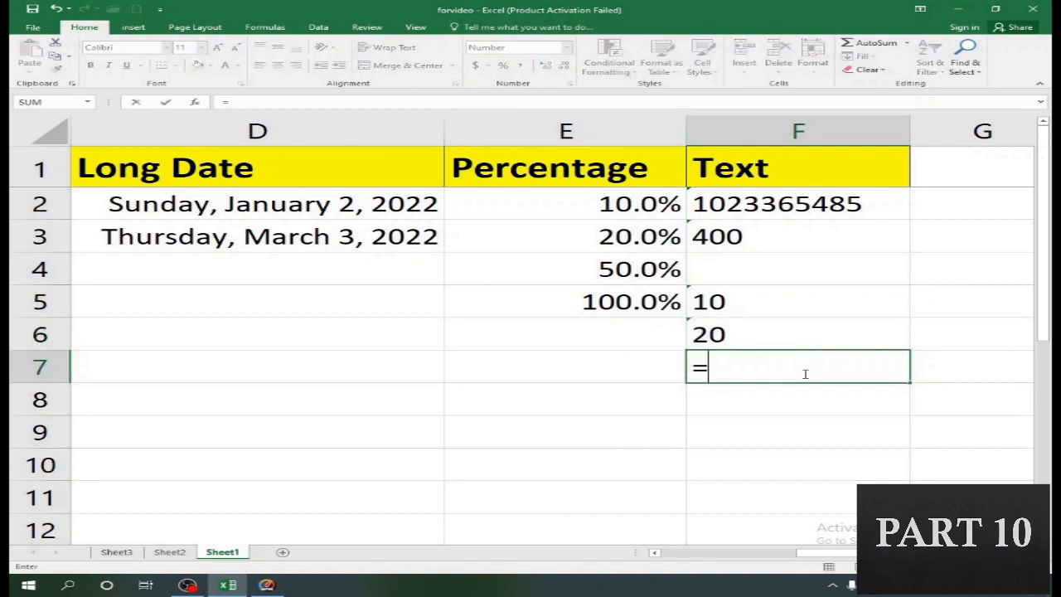
{"action": "left_click", "coordinate": [712, 305]}
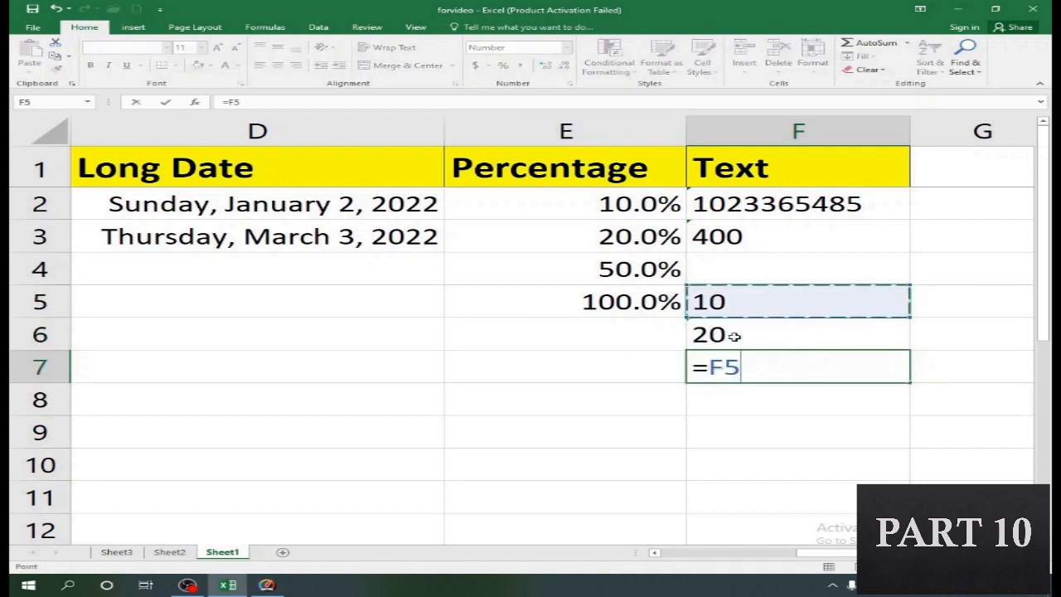
{"action": "type", "text": "+"}
{"action": "left_click", "coordinate": [720, 334]}
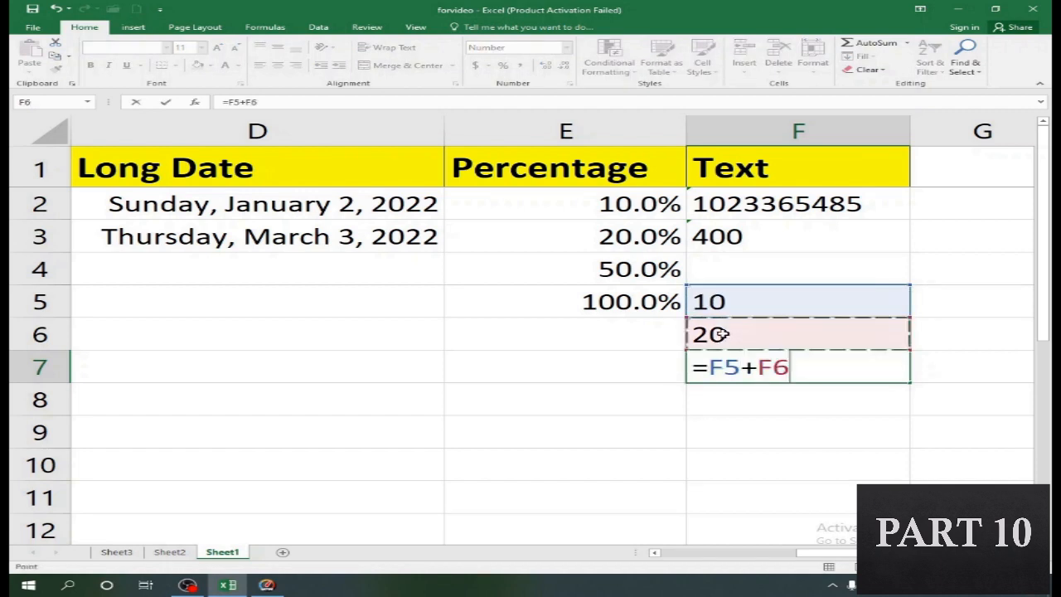
{"action": "key", "text": "Return"}
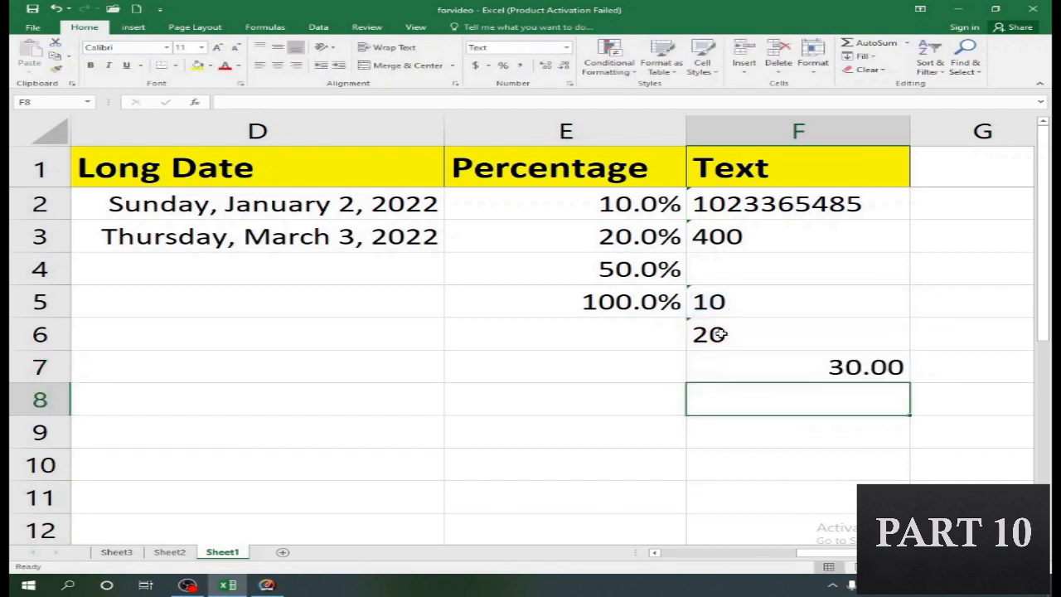
{"action": "left_click", "coordinate": [783, 367]}
{"action": "left_click_drag", "start_coordinate": [747, 309], "coordinate": [765, 332]}
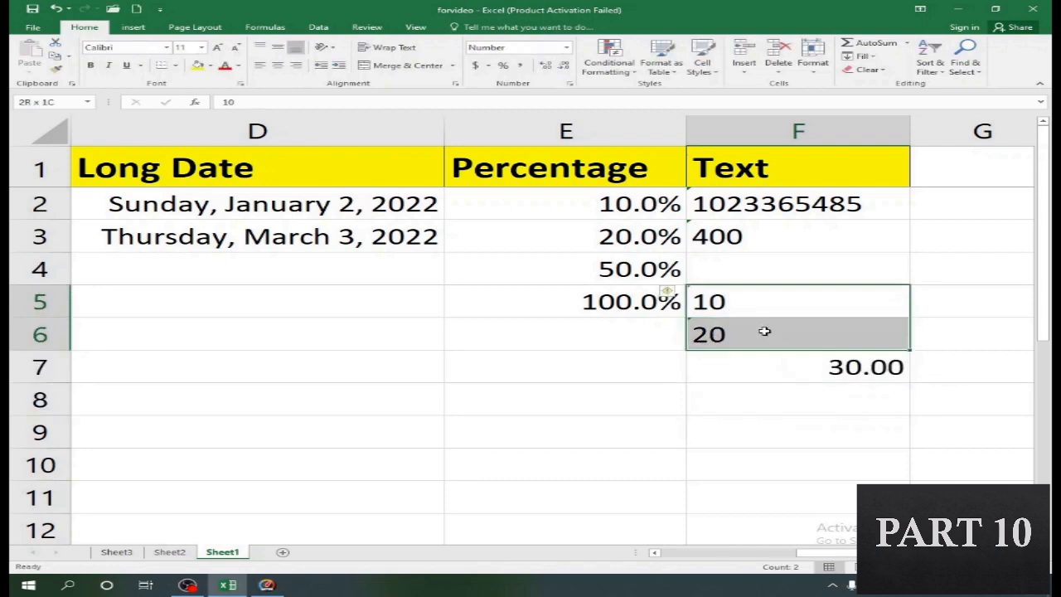
{"action": "left_click", "coordinate": [835, 367]}
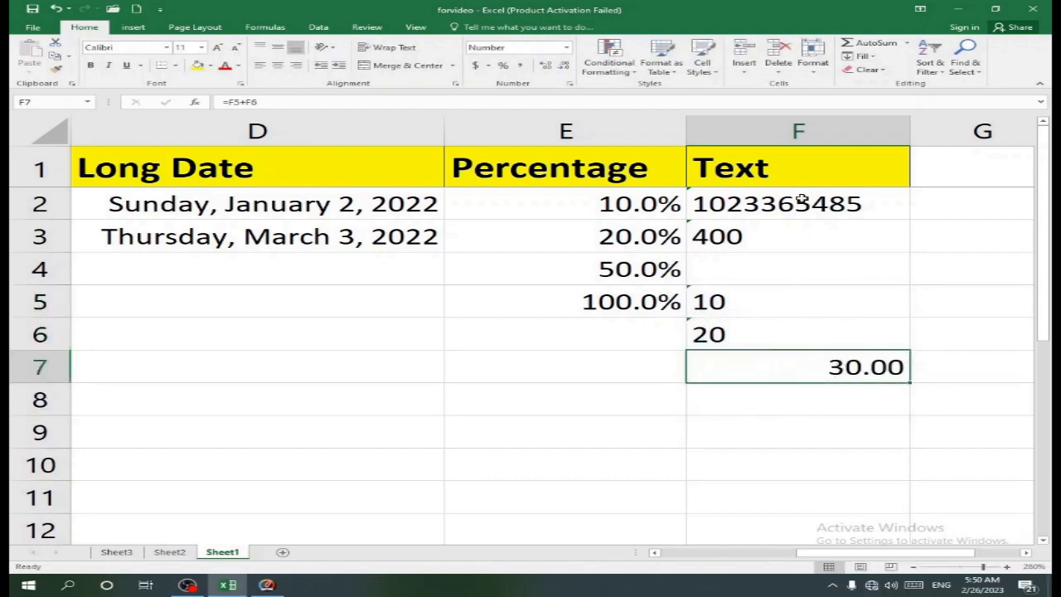
Apply the Text format to the whole of column F and check the formula cell F7
{"action": "left_click", "coordinate": [788, 136]}
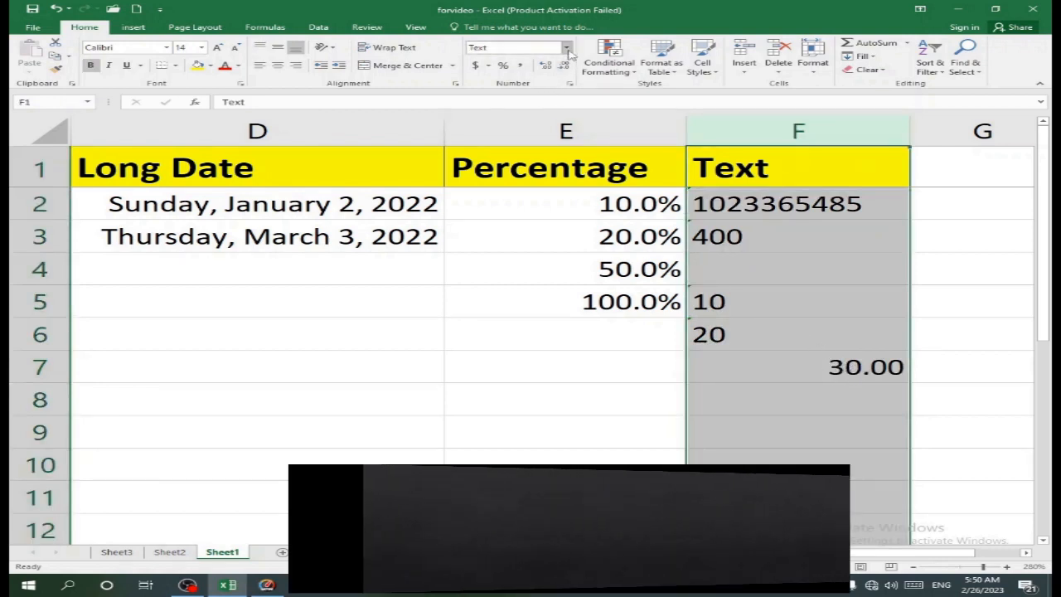
{"action": "left_click", "coordinate": [567, 48]}
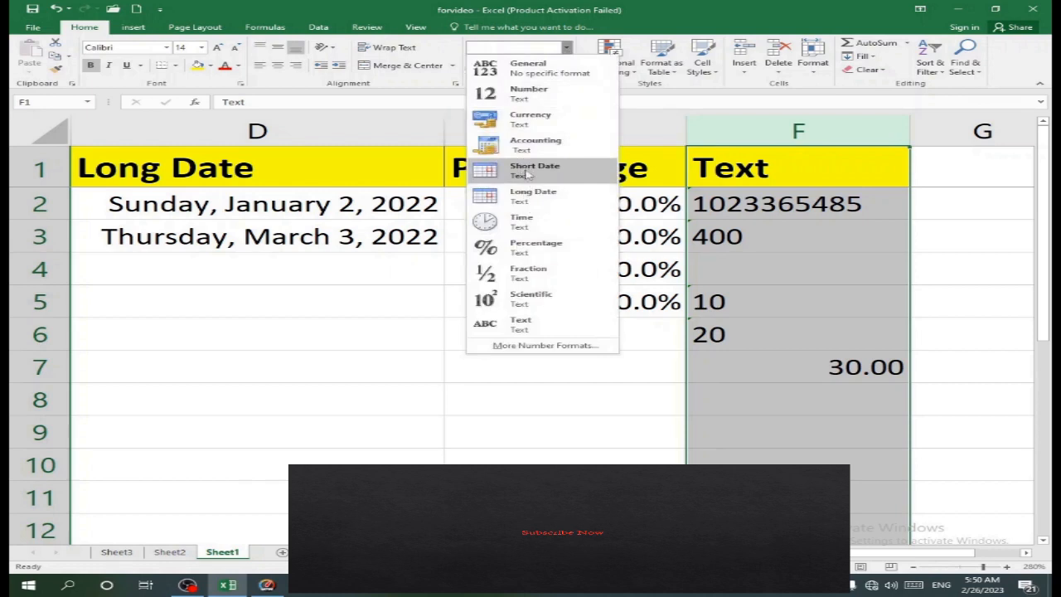
{"action": "left_click", "coordinate": [524, 327]}
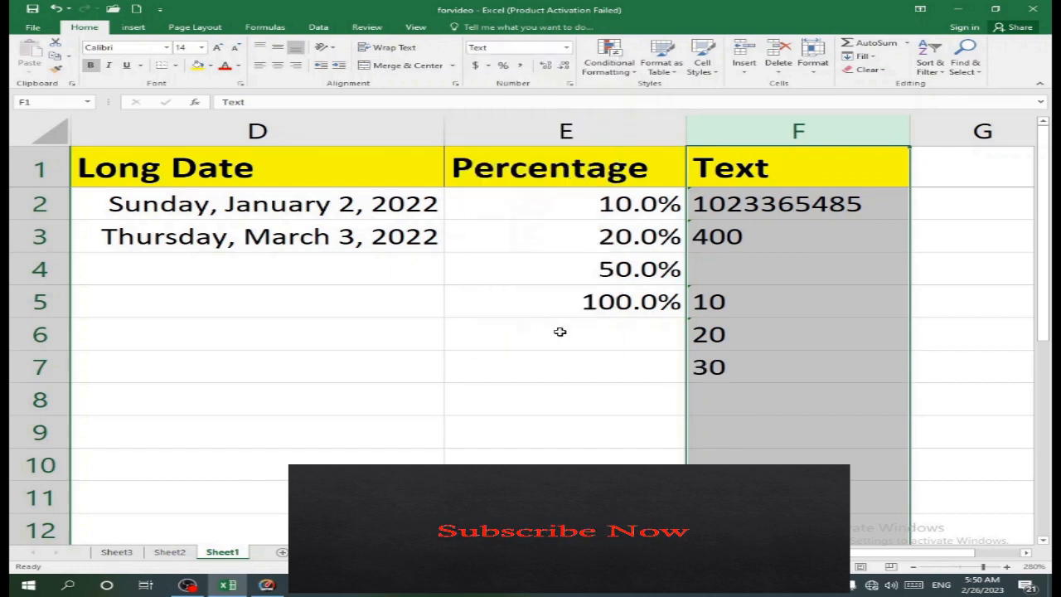
{"action": "left_click", "coordinate": [742, 362]}
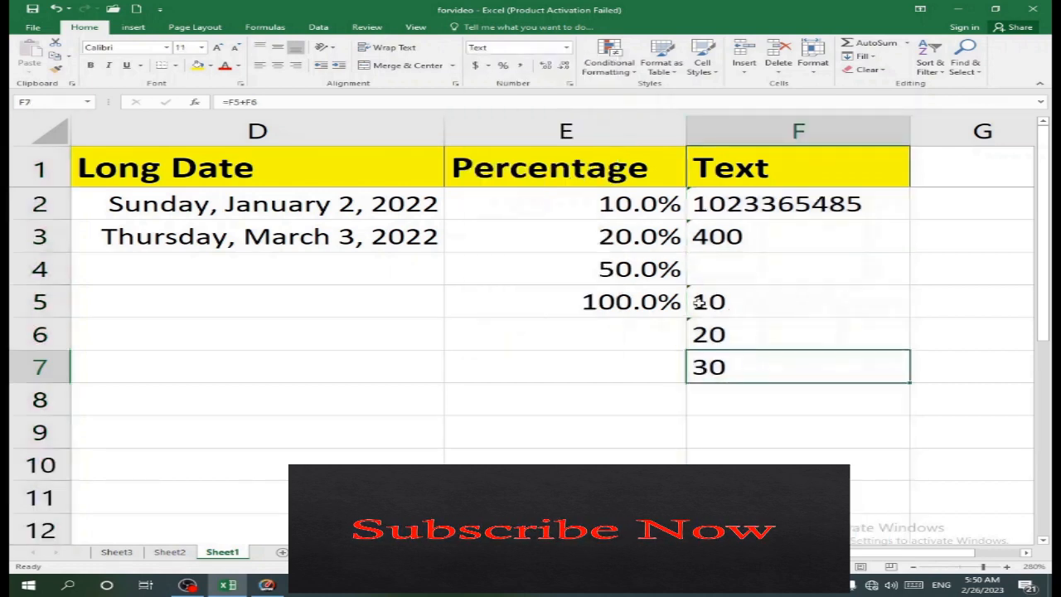
Open the list of available number formats for cell F7
{"action": "left_click_drag", "start_coordinate": [843, 554], "coordinate": [887, 559]}
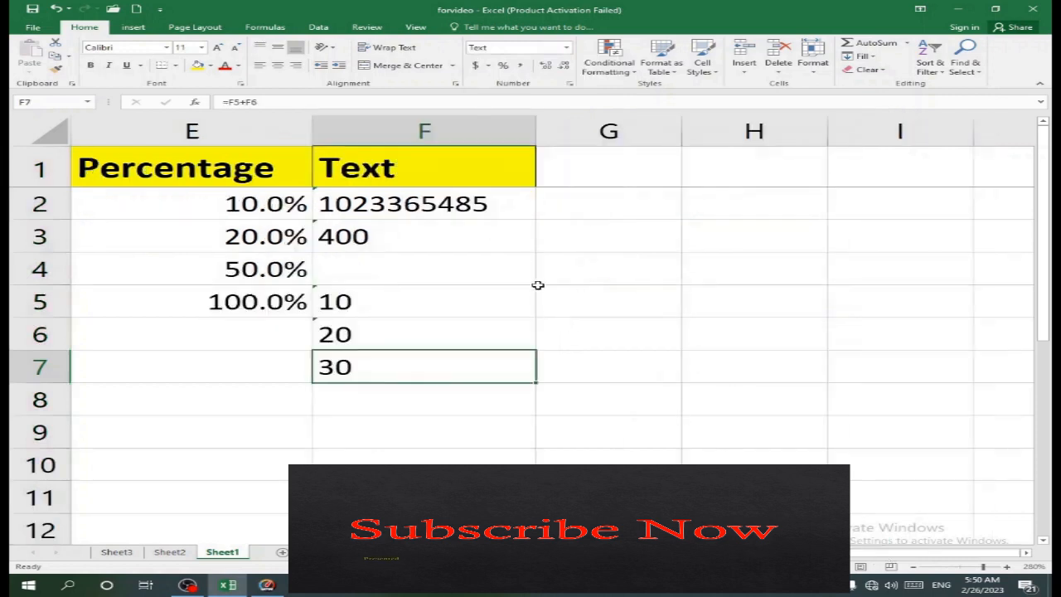
{"action": "left_click", "coordinate": [566, 48]}
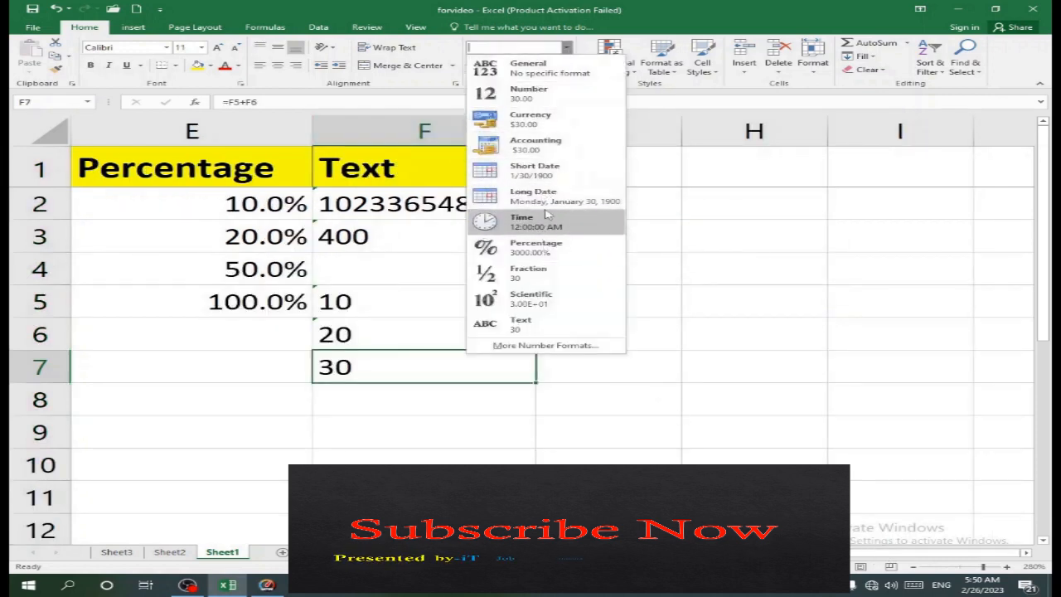